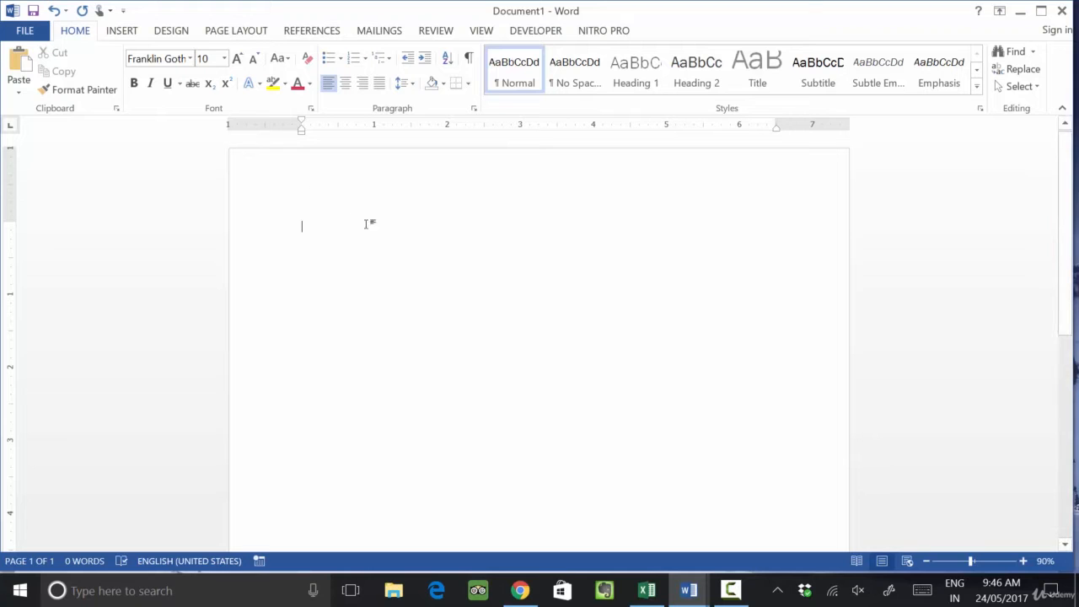
Close the blank document without saving and open the Quick Book 2013 Training document from the desktop.
left_click(1062, 11)
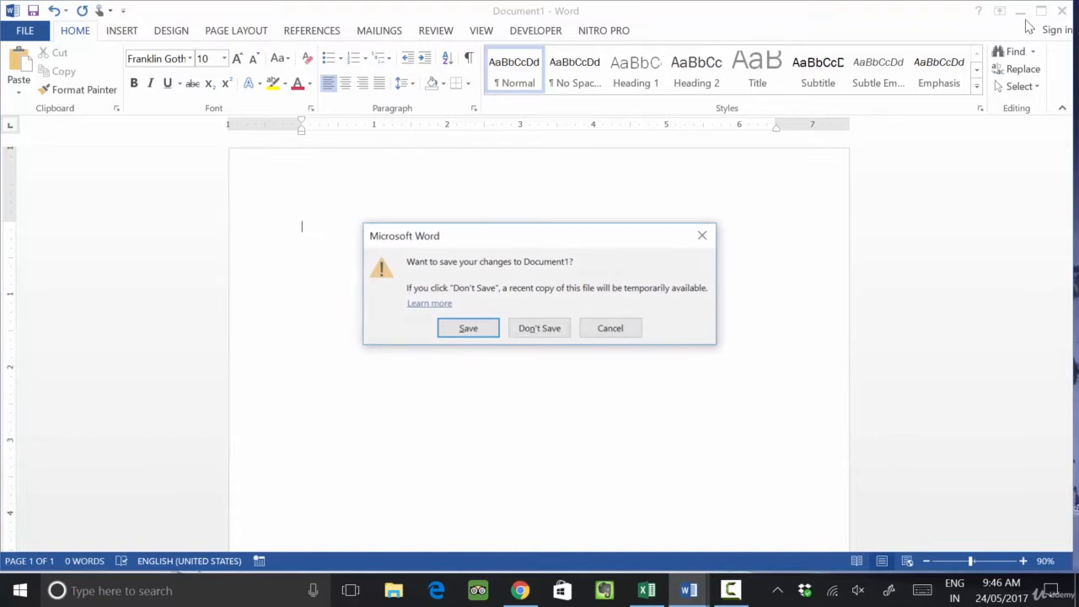
left_click(523, 330)
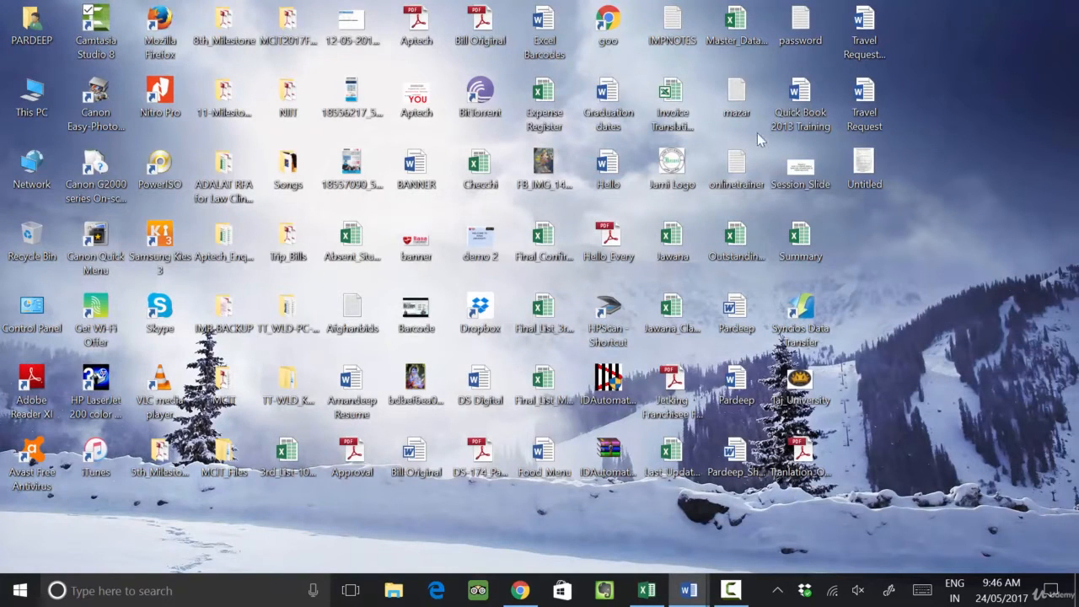
double_click(806, 105)
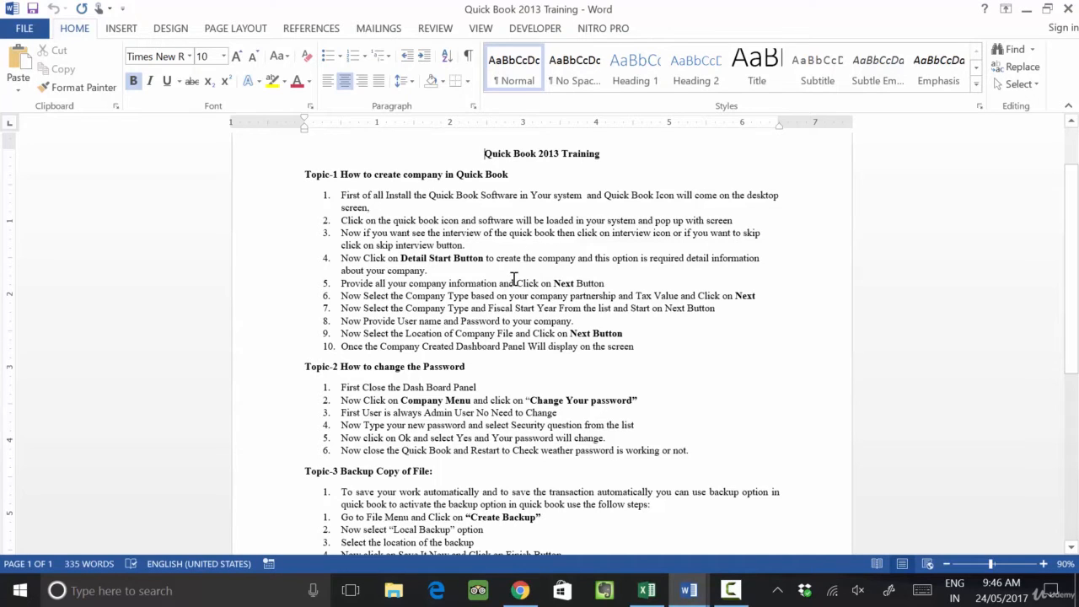
Highlight phrases in yellow in items 1, 4 and 8 of Topic-1, item 4 of Topic-2 and the "Create Backup" line.
left_click(285, 83)
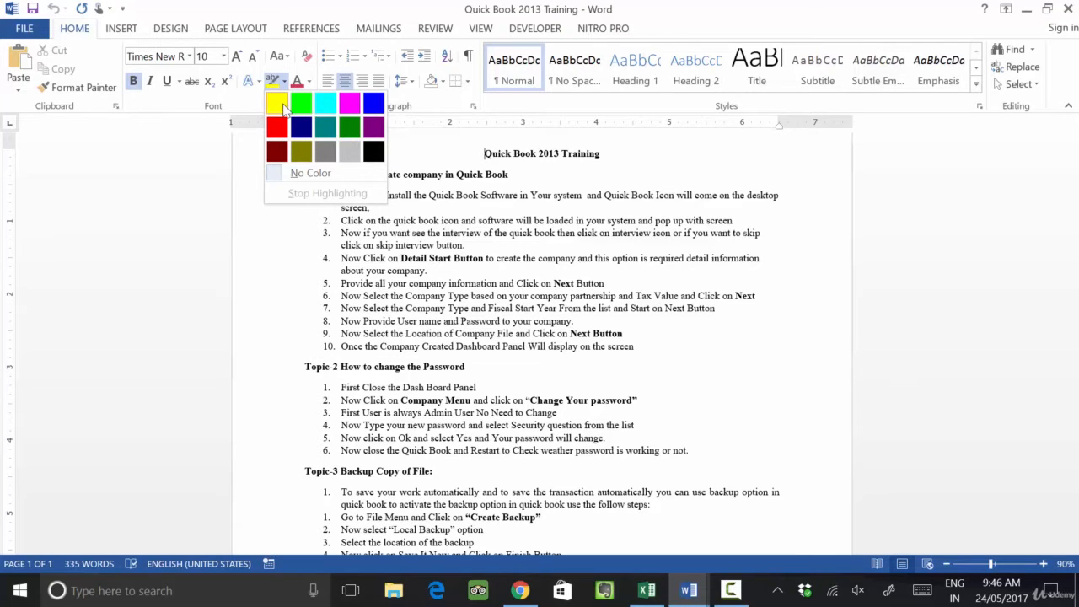
left_click(283, 105)
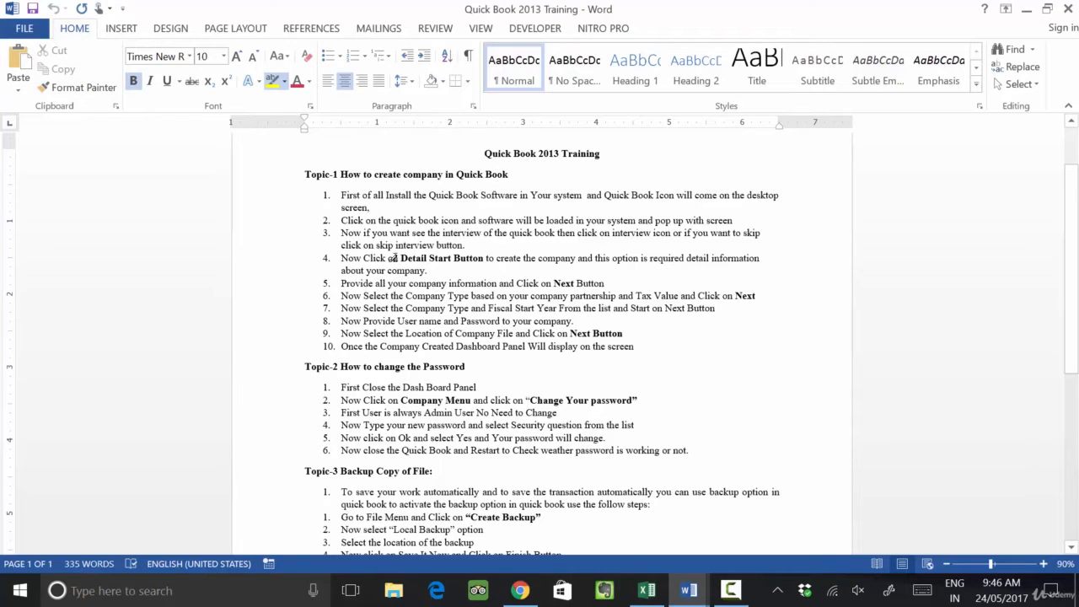
mouse_move(395, 258)
left_mouse_down()
mouse_move(573, 268)
mouse_move(578, 259)
left_mouse_up()
left_click_drag(444, 321, 573, 321)
left_click_drag(426, 425, 546, 425)
left_click_drag(411, 517, 538, 517)
left_click_drag(386, 196, 584, 196)
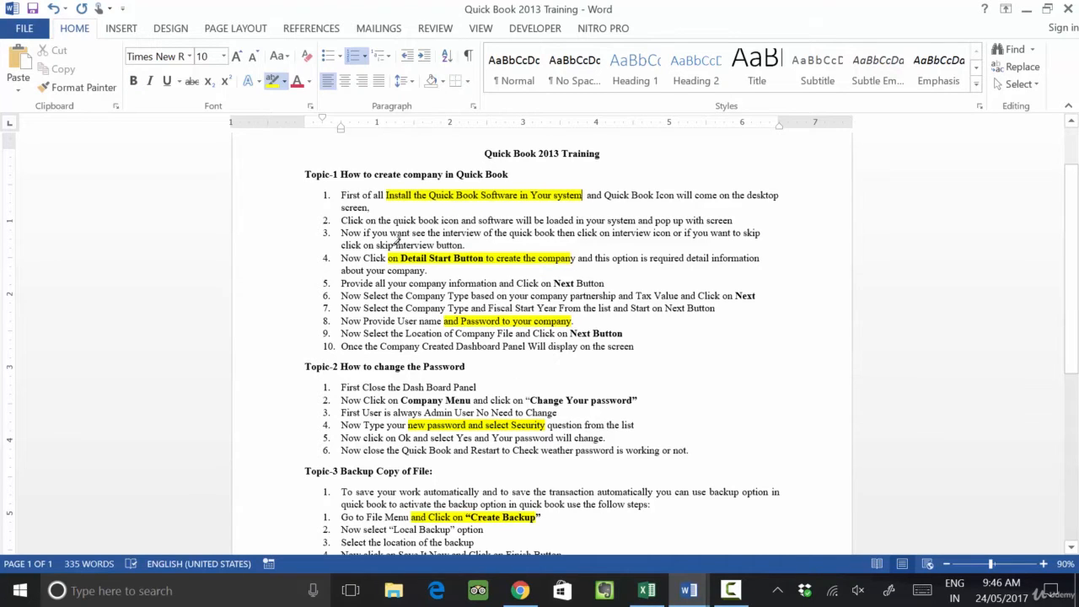
Remove the yellow highlighting from all five phrases by applying No Color over them.
left_click(285, 82)
left_click(318, 175)
left_click_drag(388, 194, 603, 197)
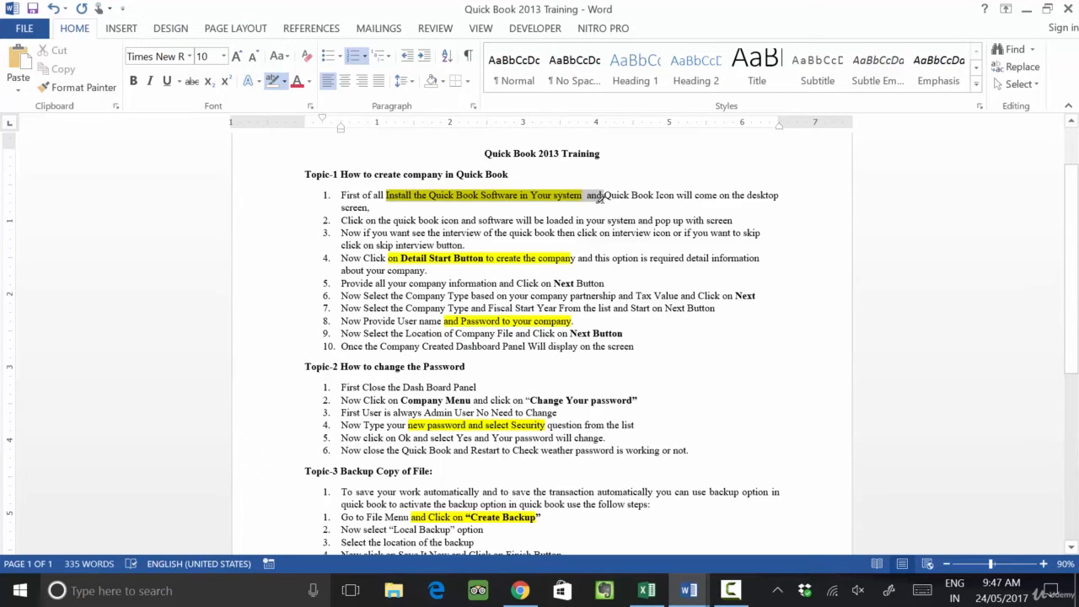
left_click_drag(364, 251, 634, 268)
left_click_drag(397, 320, 575, 322)
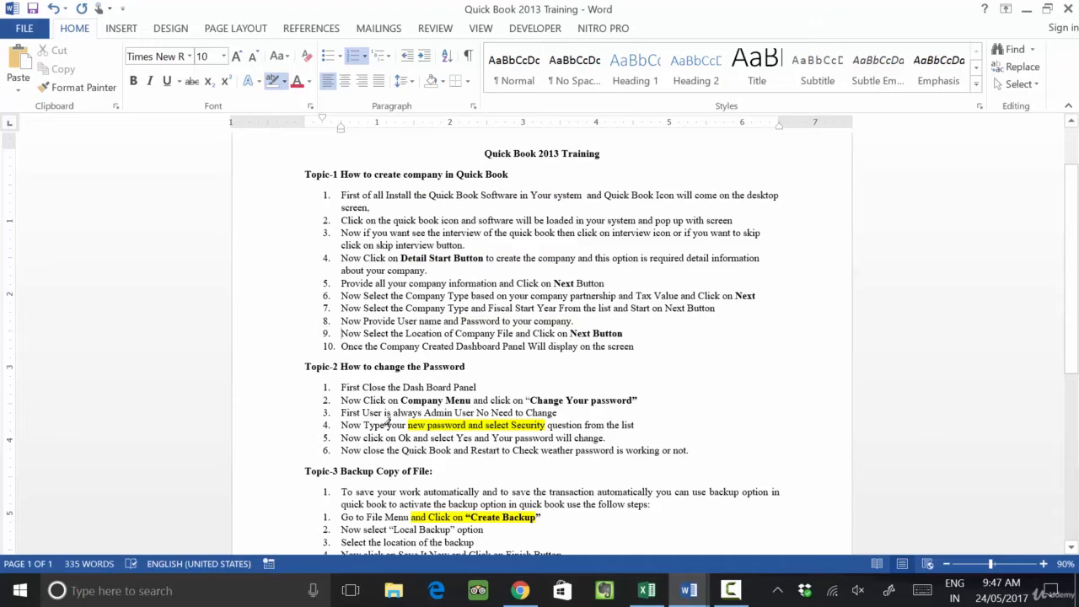
mouse_move(387, 424)
left_mouse_down()
mouse_move(342, 425)
mouse_move(570, 426)
mouse_move(573, 438)
left_mouse_up()
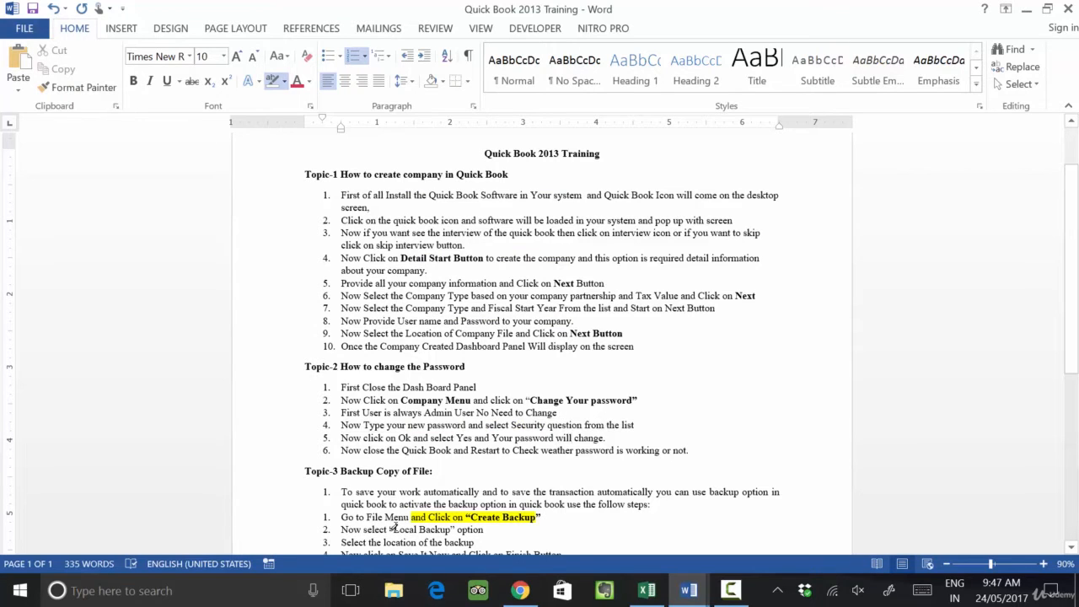
mouse_move(395, 528)
left_mouse_down()
mouse_move(506, 516)
mouse_move(385, 517)
left_mouse_up()
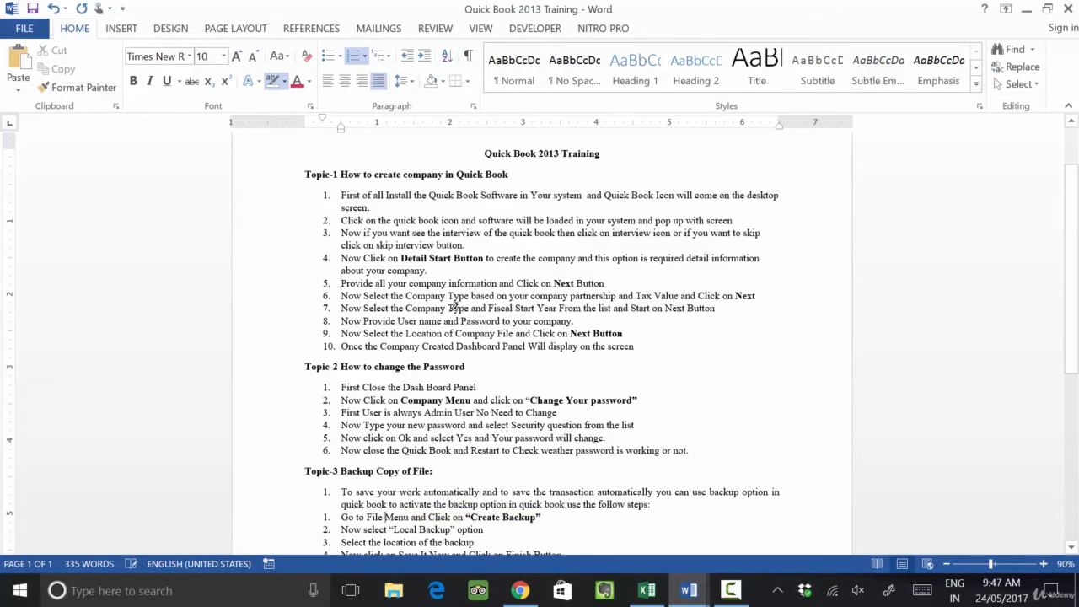
left_click(454, 308)
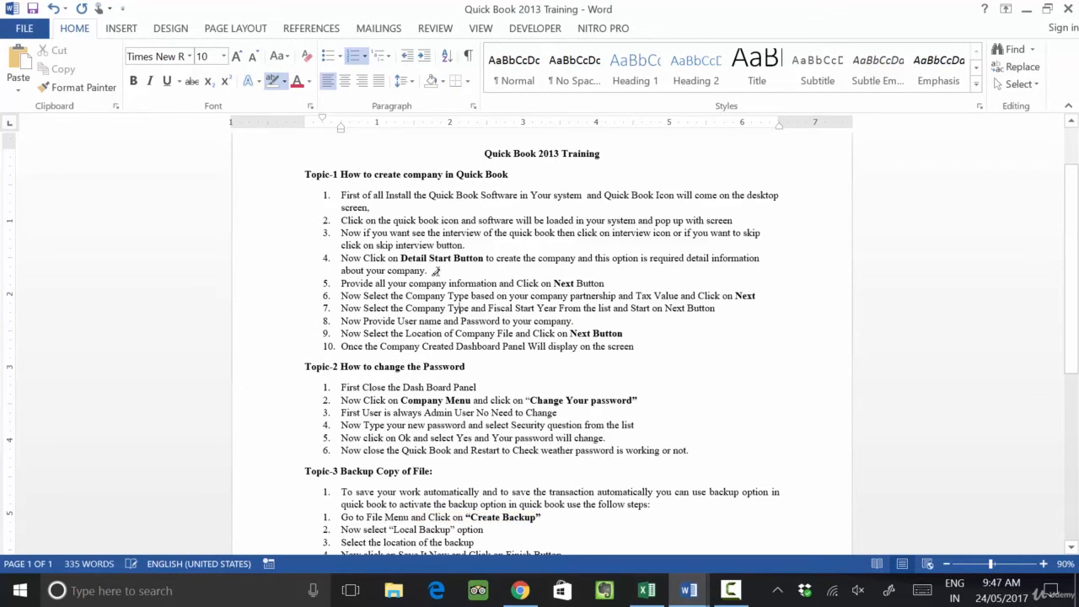
left_click(260, 83)
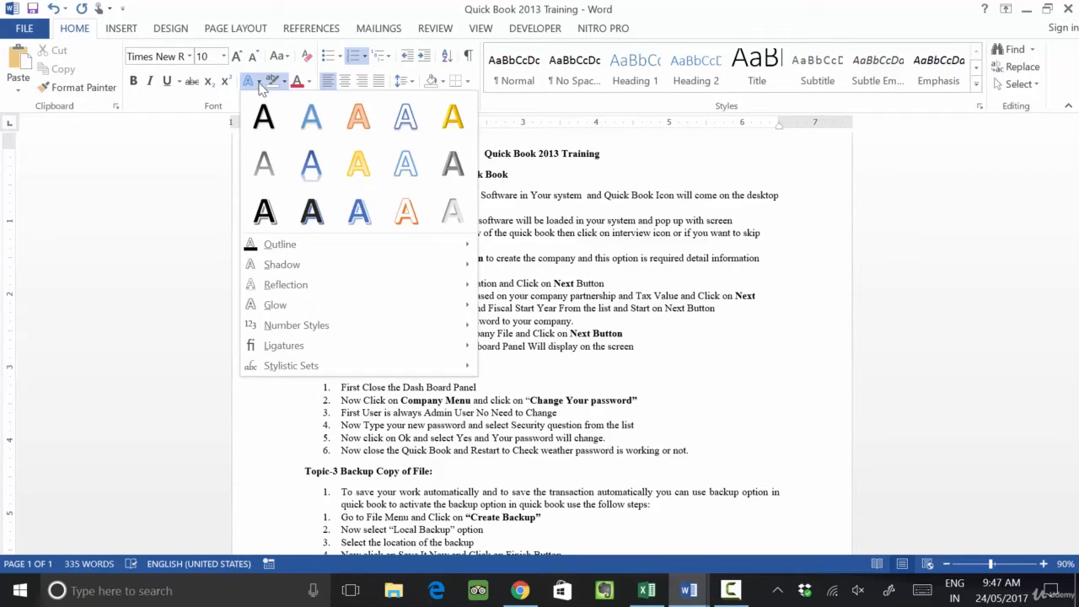
left_click(855, 171)
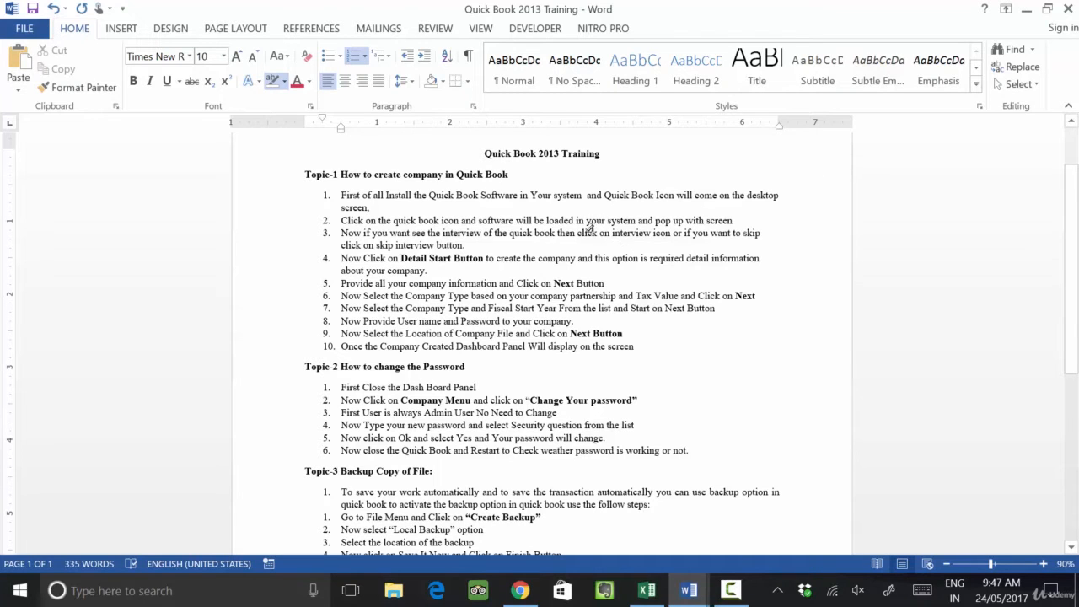
Close the Quick Book 2013 Training document without saving and minimize the Cover Letter document.
left_click(1066, 9)
left_click(537, 327)
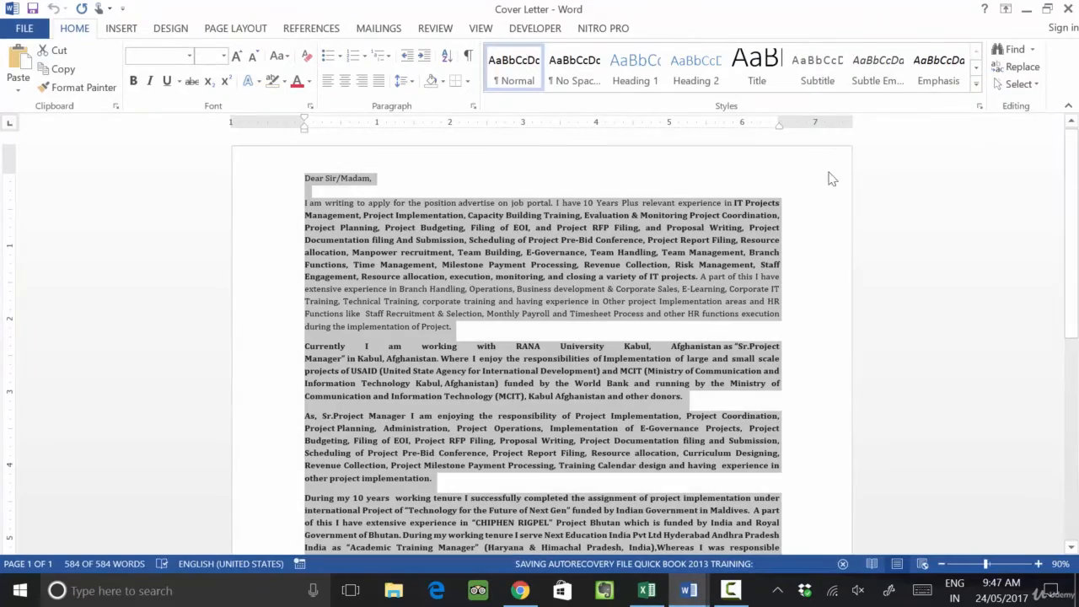
left_click(1026, 9)
Launch Word through the Run dialog and create a new blank document.
key("super+r")
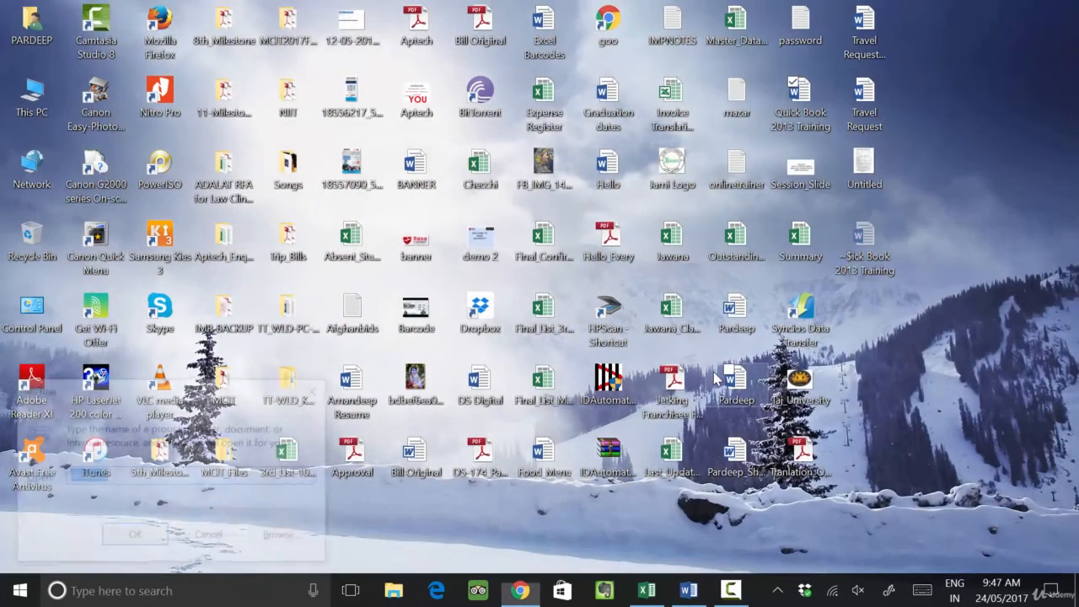
key("Return")
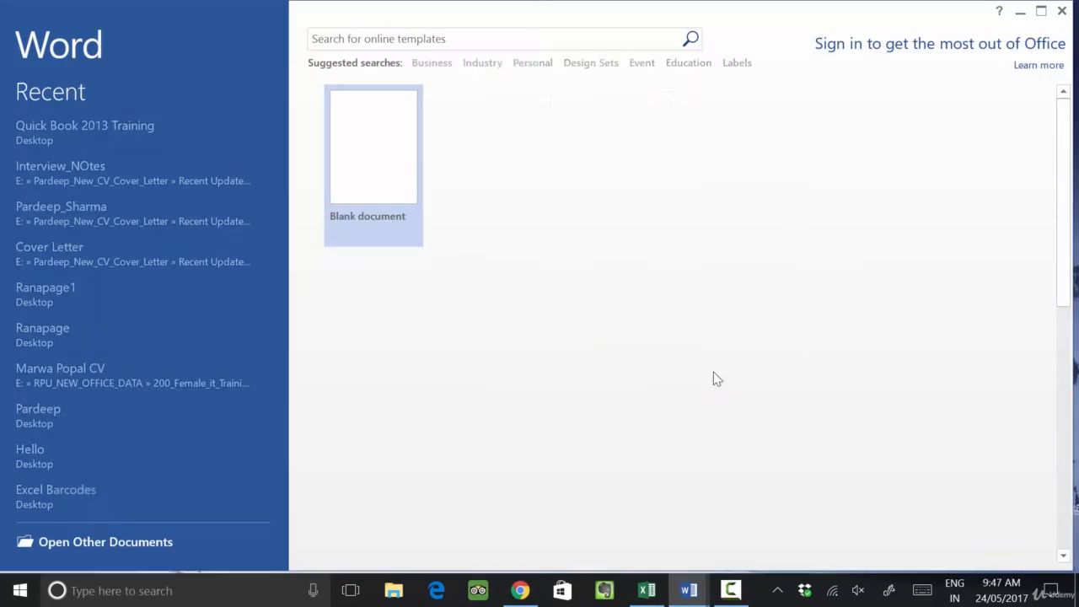
left_click(383, 192)
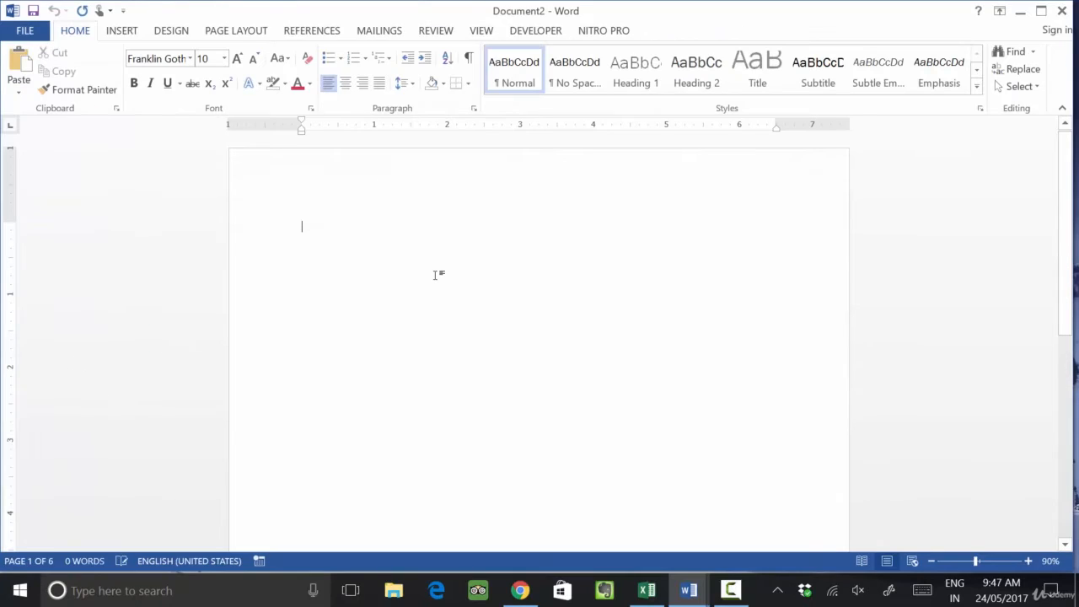
Using the blue text effect in the third row, write "WELCOME TO THE CLASS." and "THIS SESSION WILL TEACH YOU THE TEXT HIGHLIGHTS".
left_click(252, 84)
left_click(360, 214)
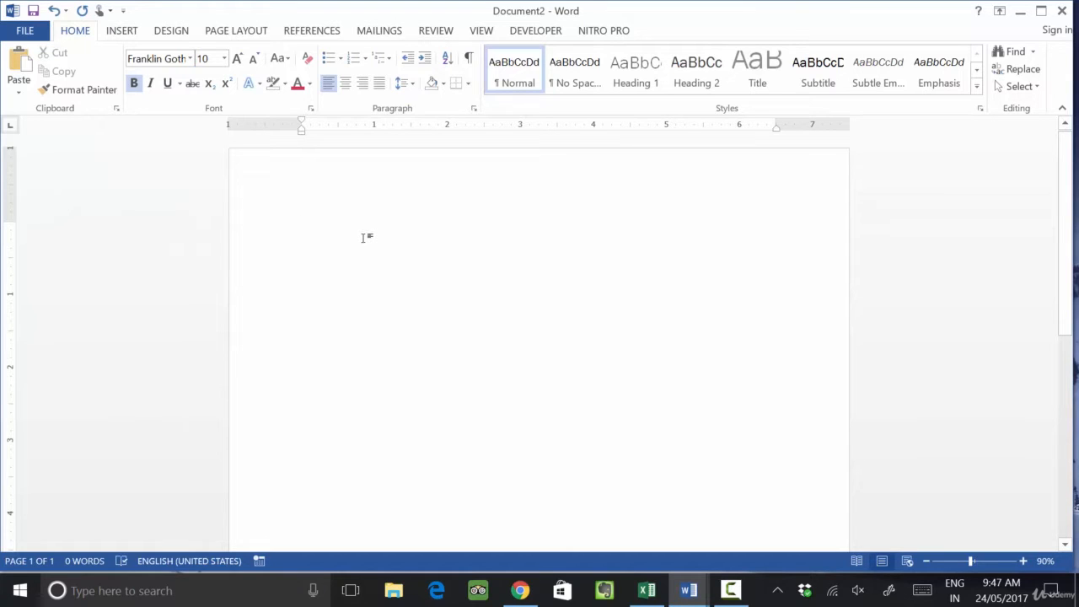
type("WELCOME TO THE CLASS.")
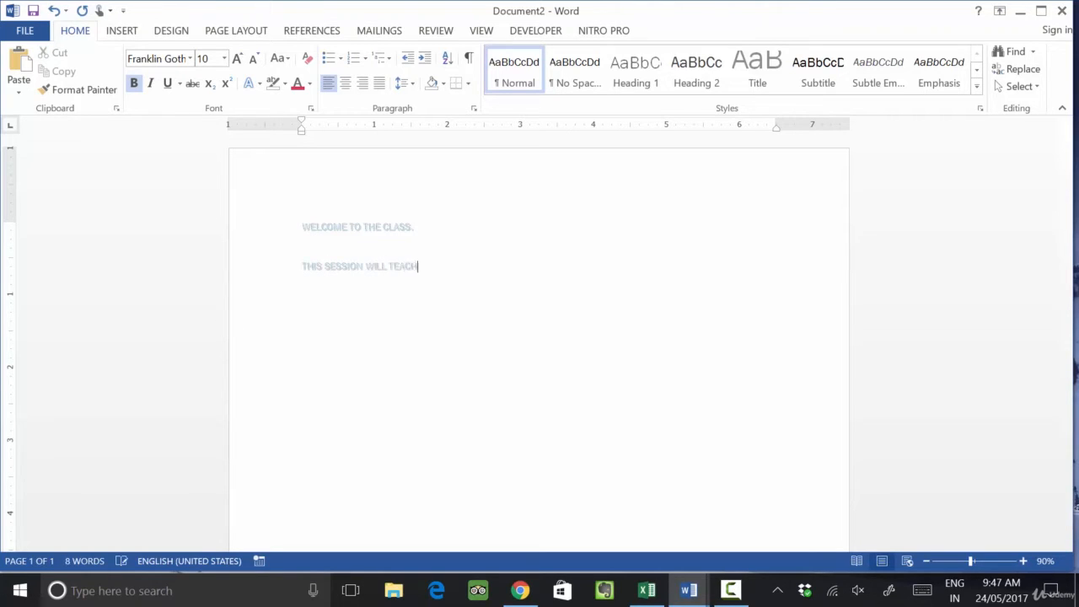
type("E TEXT HIGHLIGHTS")
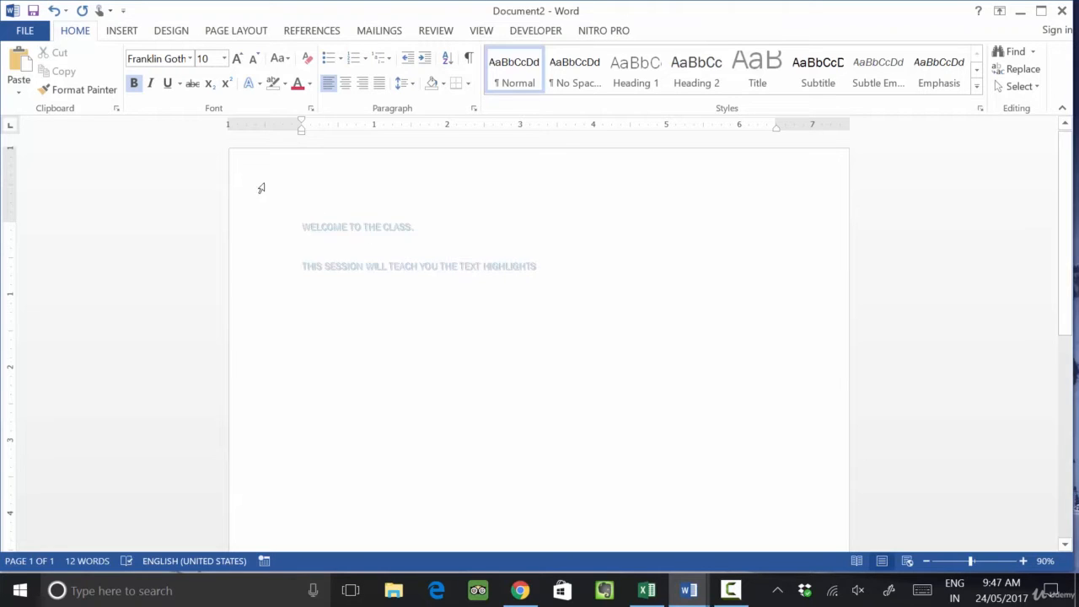
Apply the dark text effect, second in the third row, to both lines of text.
left_click_drag(289, 224, 607, 306)
left_click(252, 84)
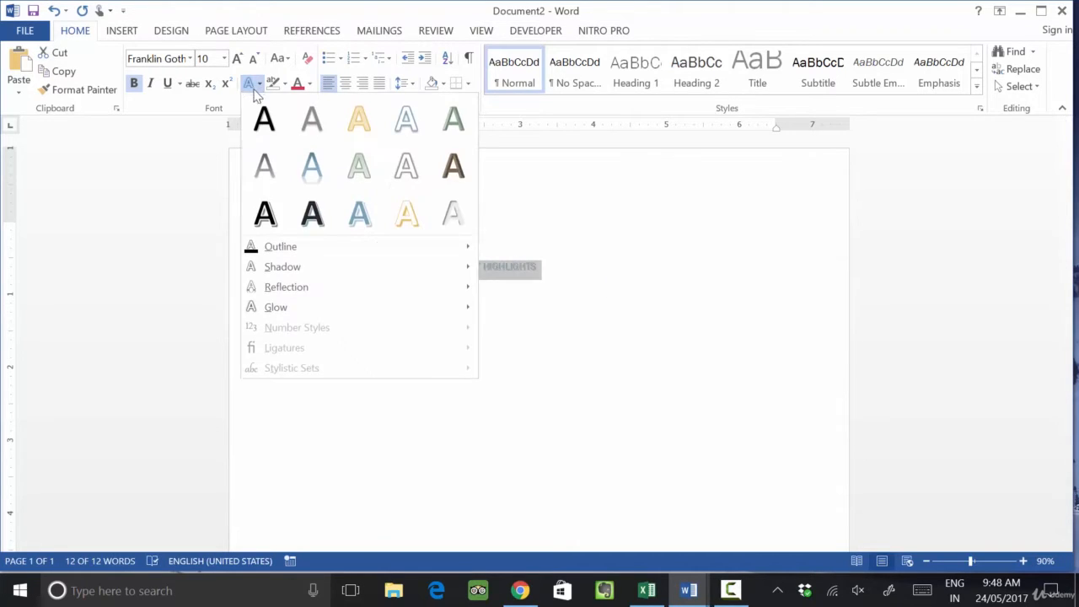
left_click(305, 217)
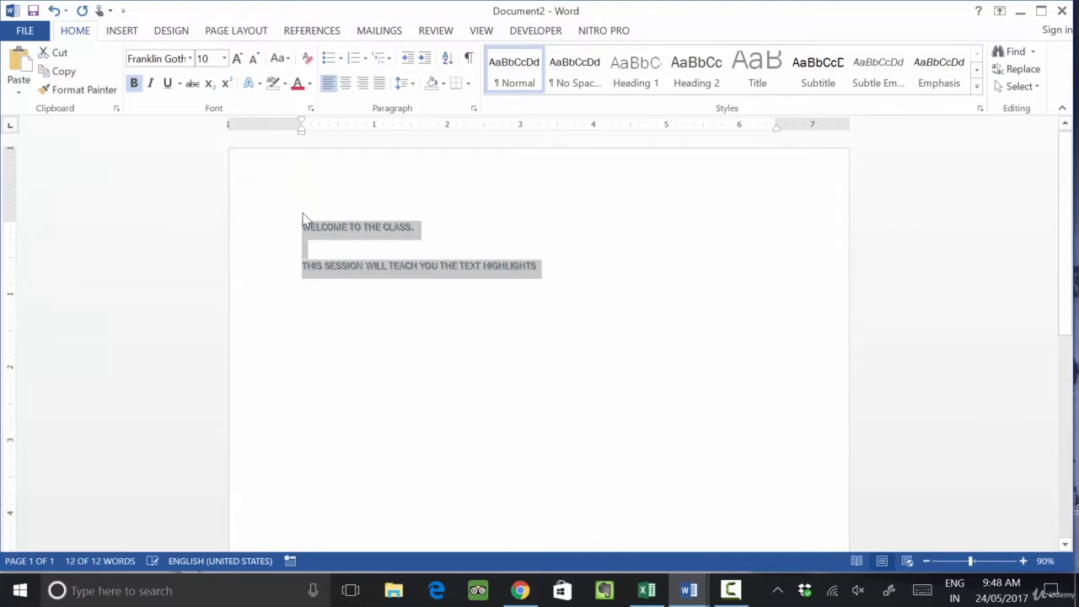
Give both lines of text a dark red outline and the centered outer shadow.
left_click(251, 84)
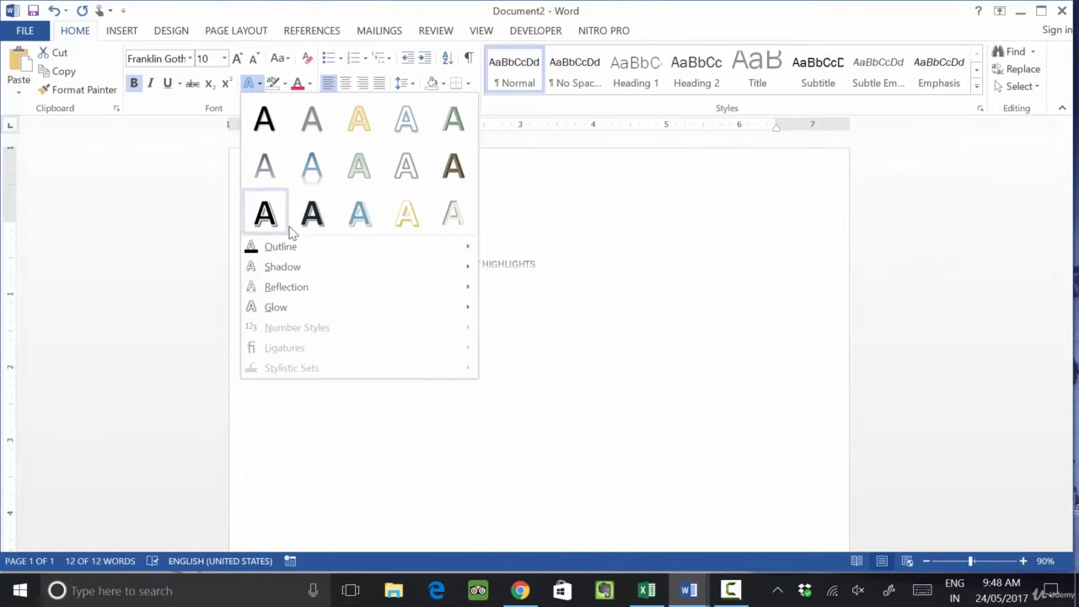
mouse_move(295, 250)
left_click(602, 340)
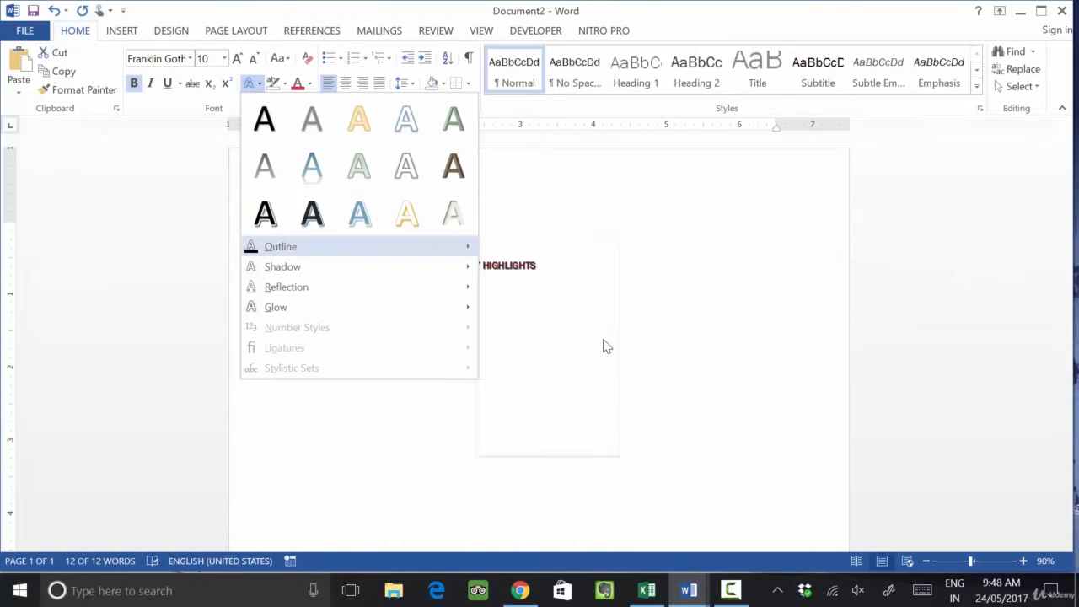
left_click(251, 83)
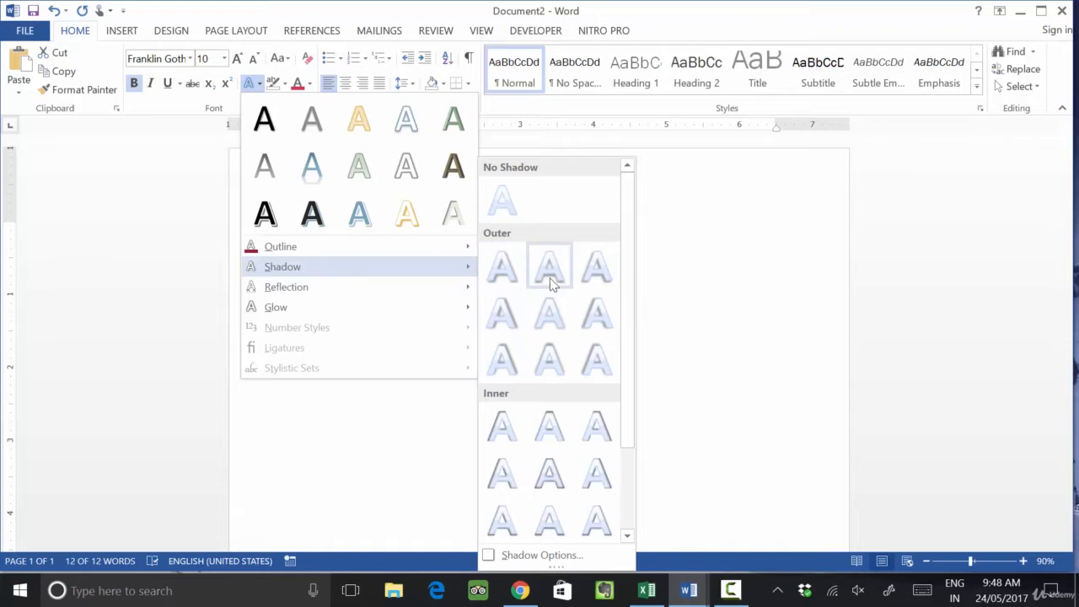
left_click(549, 313)
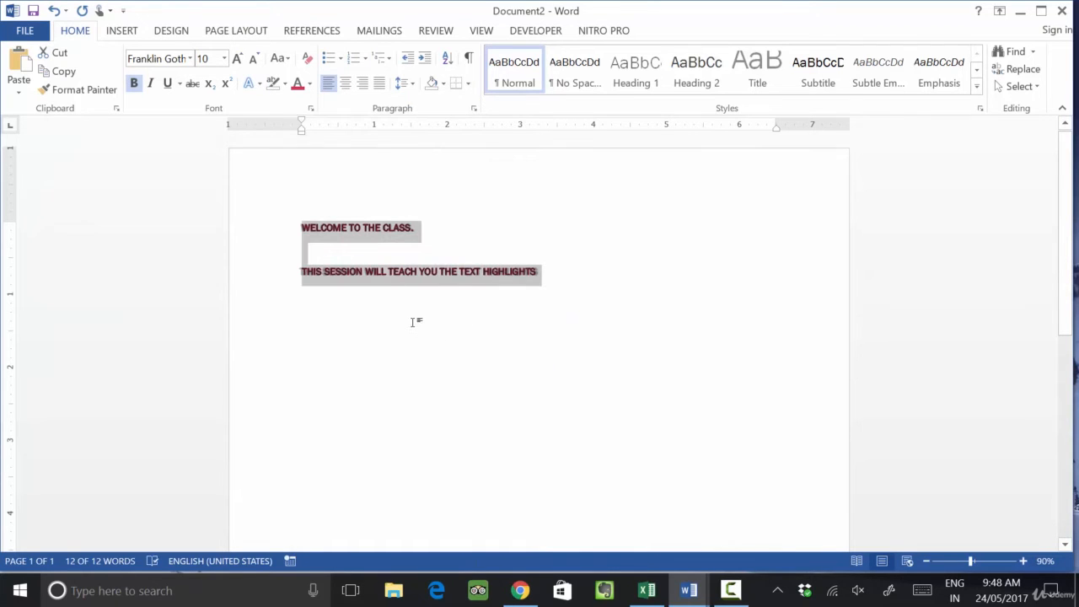
Increase the font size of both lines of text to 37 points.
key("ctrl+bracketright")
key("ctrl+bracketright")
key("ctrl+bracketright")
key("ctrl+bracketright")
key("ctrl+bracketright")
key("ctrl+bracketright")
key("ctrl+bracketright")
key("ctrl+bracketright")
key("ctrl+bracketright")
key("ctrl+bracketright")
key("ctrl+bracketright")
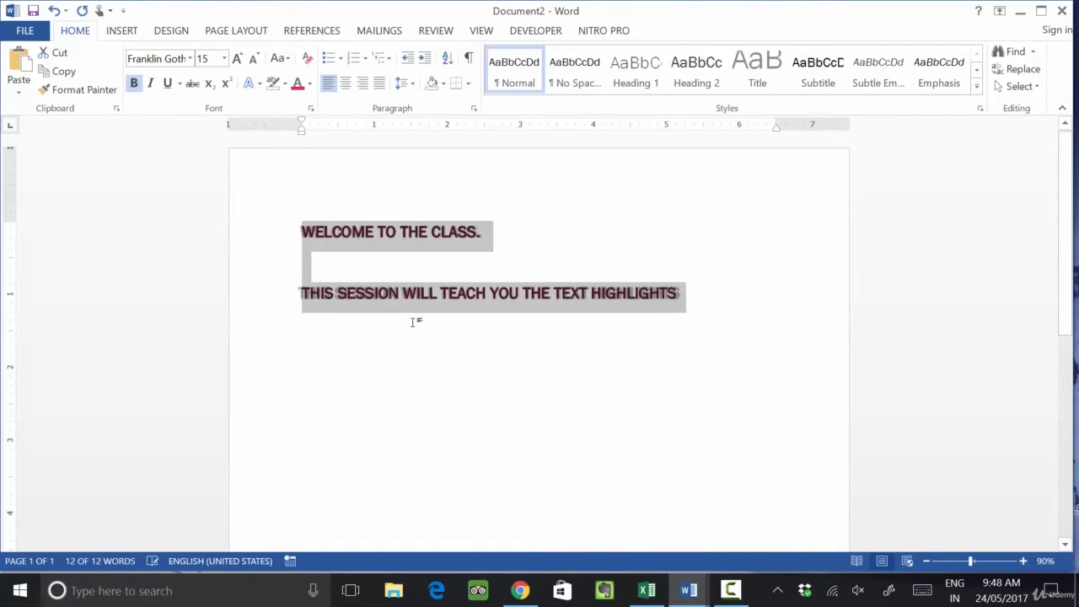
key("ctrl+bracketright")
key("ctrl+bracketright")
key("ctrl+bracketright")
key("ctrl+bracketright")
key("ctrl+bracketright")
key("ctrl+bracketright")
key("ctrl+bracketright")
key("ctrl+bracketright")
key("ctrl+bracketright")
key("ctrl+bracketright")
key("ctrl+bracketright")
key("ctrl+bracketright")
key("ctrl+bracketright")
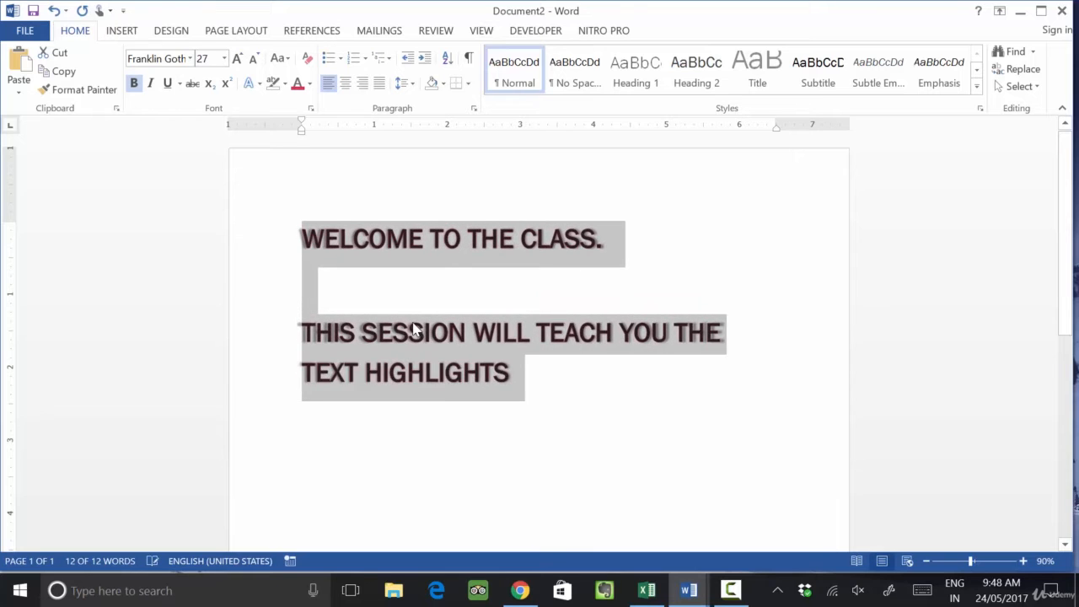
key("ctrl+bracketright")
key("ctrl+bracketright")
key("ctrl+bracketright")
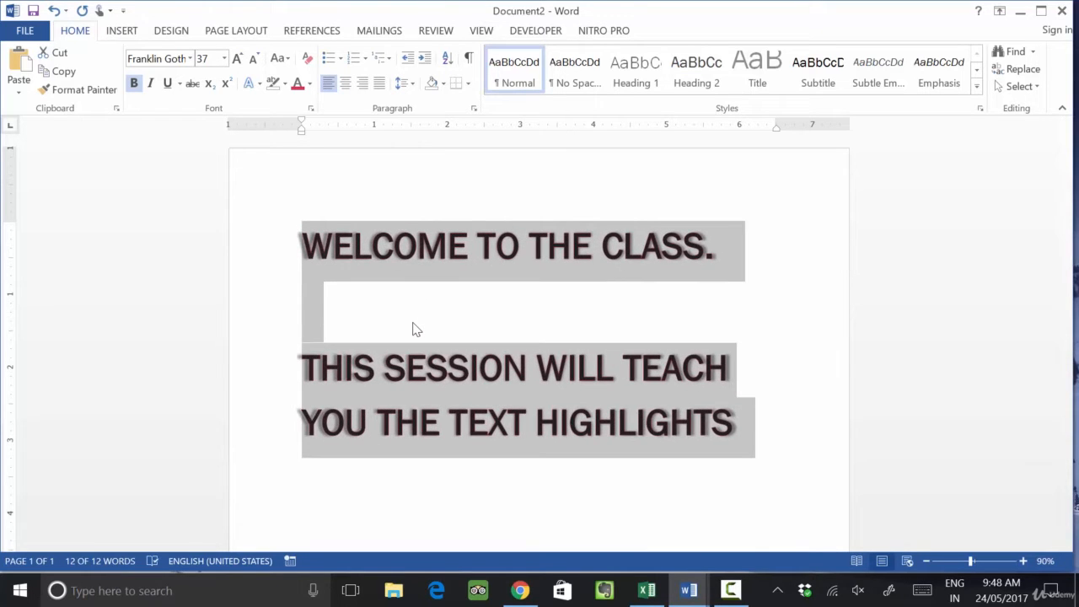
Change the shadow of both lines of text to the first outer variation, offset diagonally to the lower right.
left_click(275, 89)
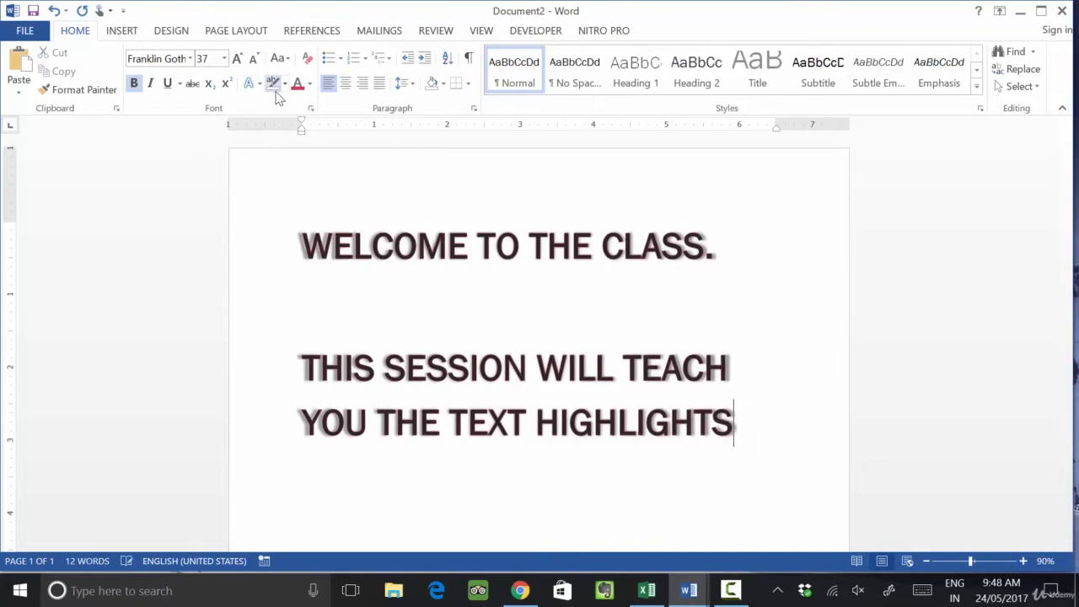
left_click_drag(301, 236, 747, 448)
left_click(259, 84)
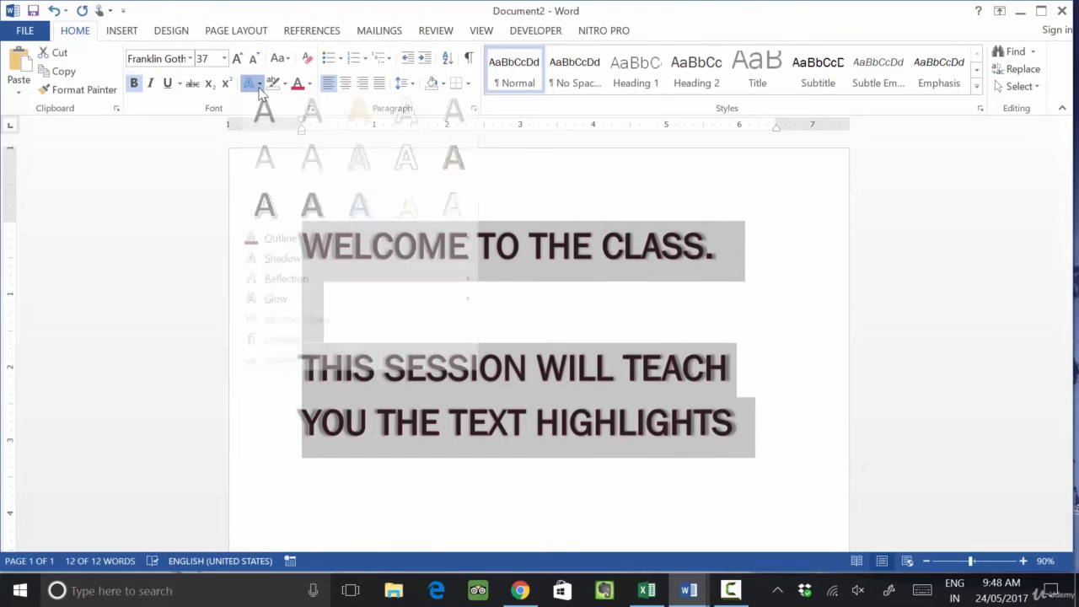
mouse_move(341, 272)
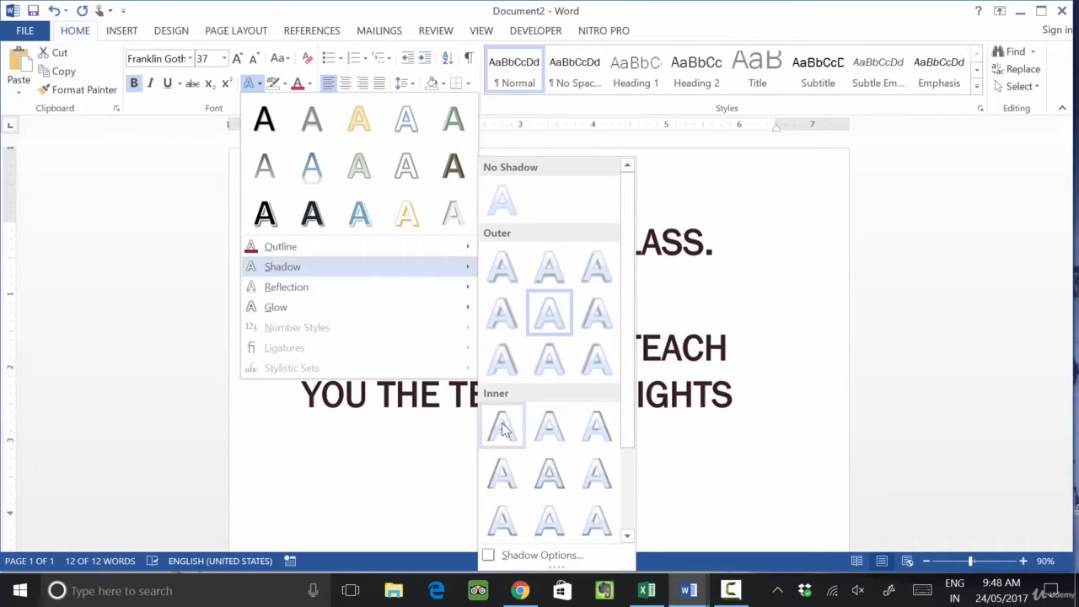
left_click(496, 280)
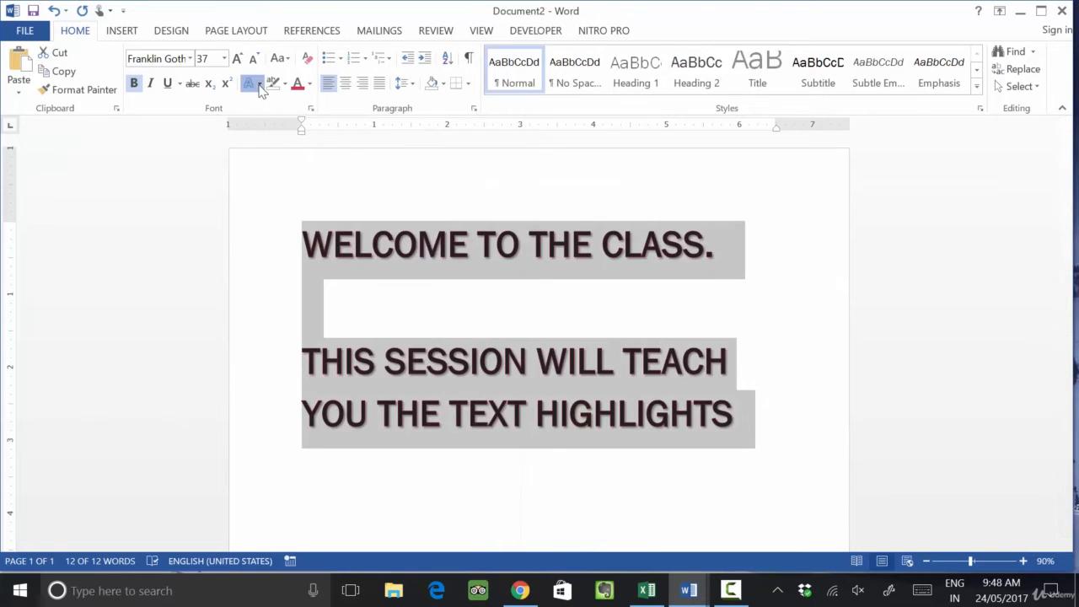
Apply the third reflection variation in the second row to both lines of text.
left_click(253, 85)
mouse_move(303, 287)
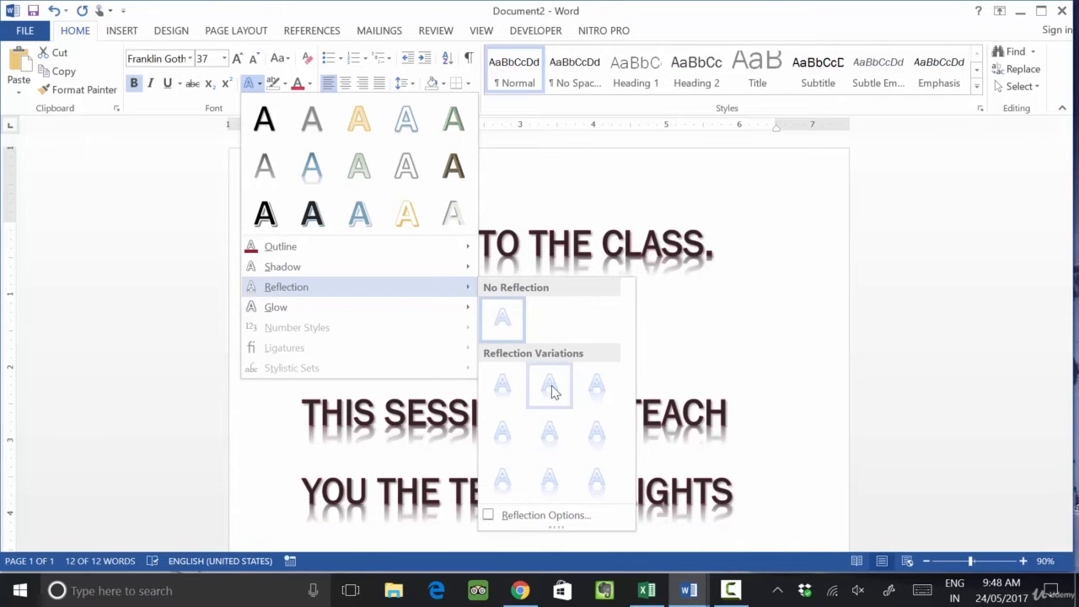
left_click(596, 439)
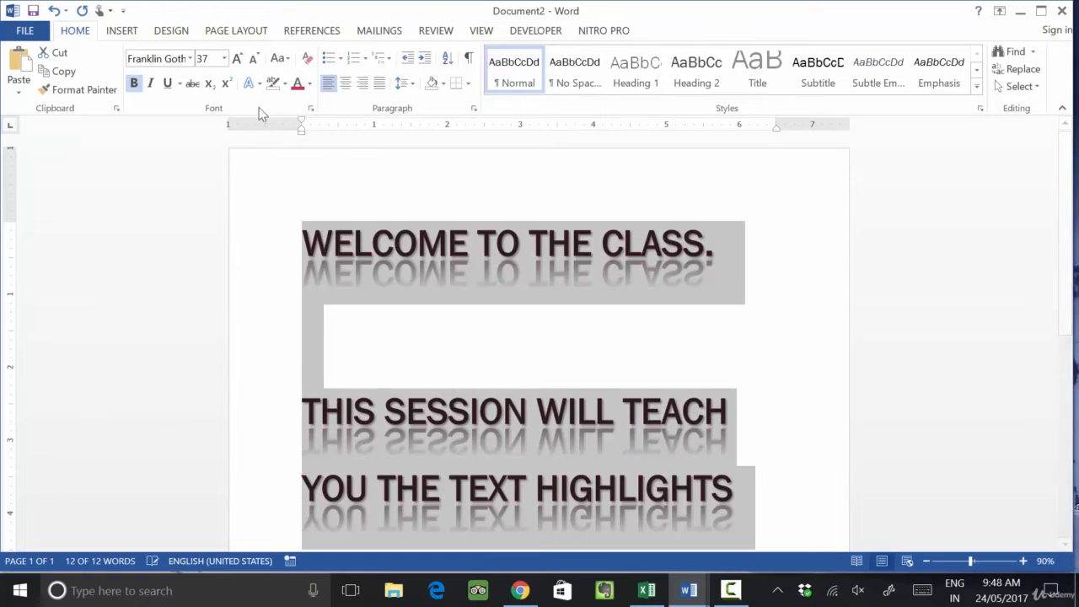
Apply the pink glow variation in the last row and last column to both lines of text.
left_click(253, 83)
mouse_move(442, 309)
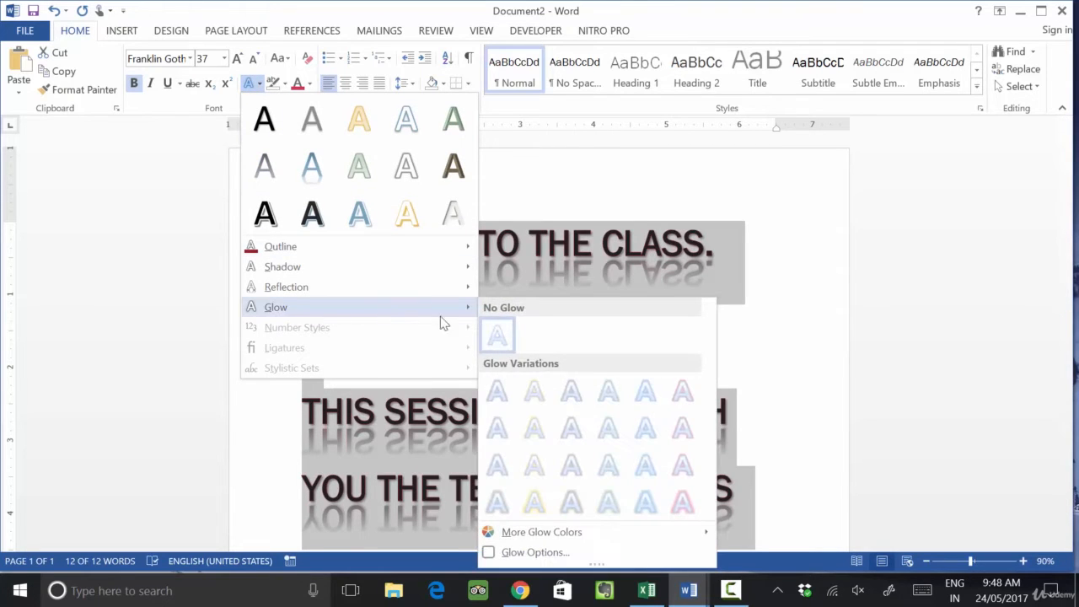
left_click(683, 504)
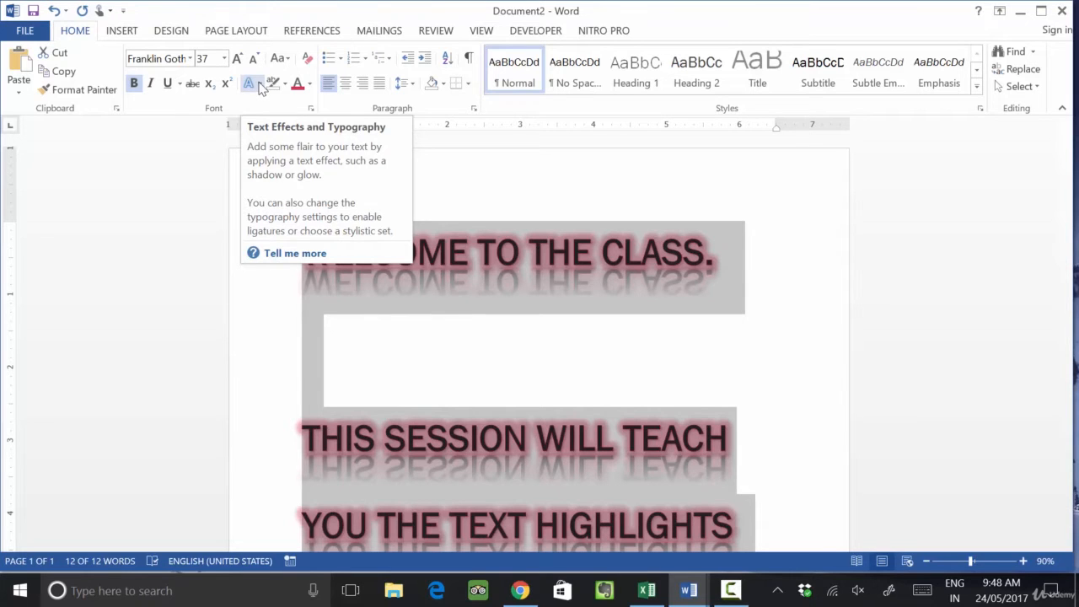
Change the glow color of both lines of text to standard green.
left_click(259, 84)
mouse_move(275, 310)
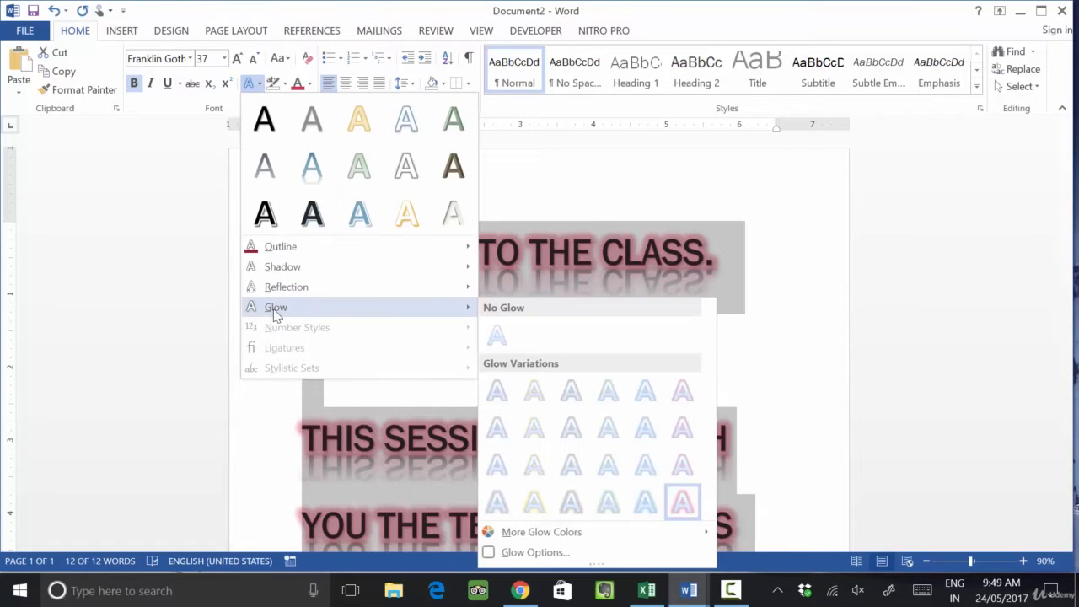
mouse_move(560, 536)
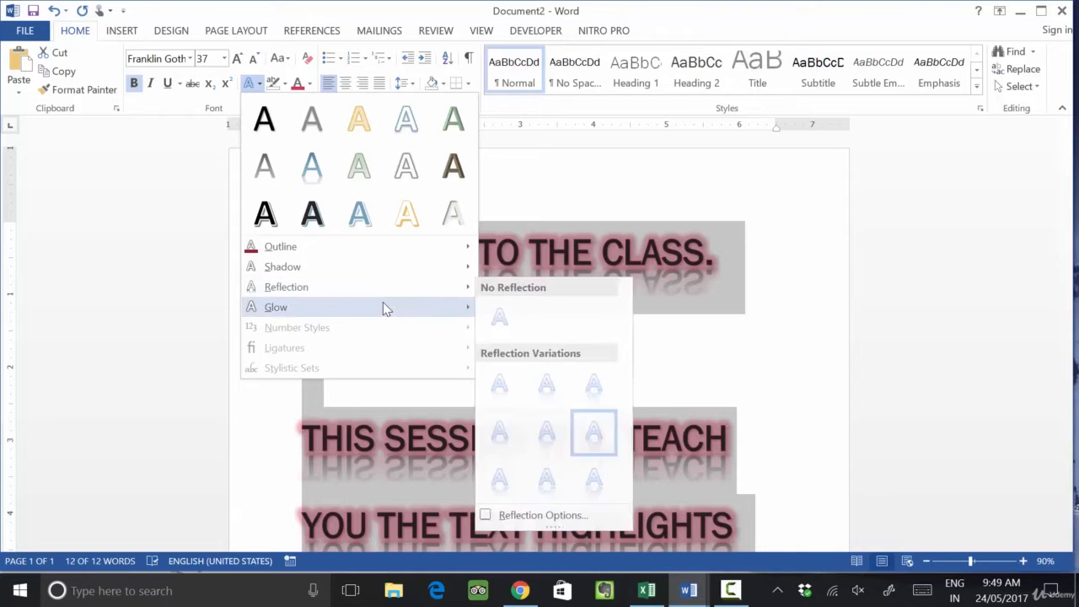
mouse_move(384, 306)
mouse_move(642, 533)
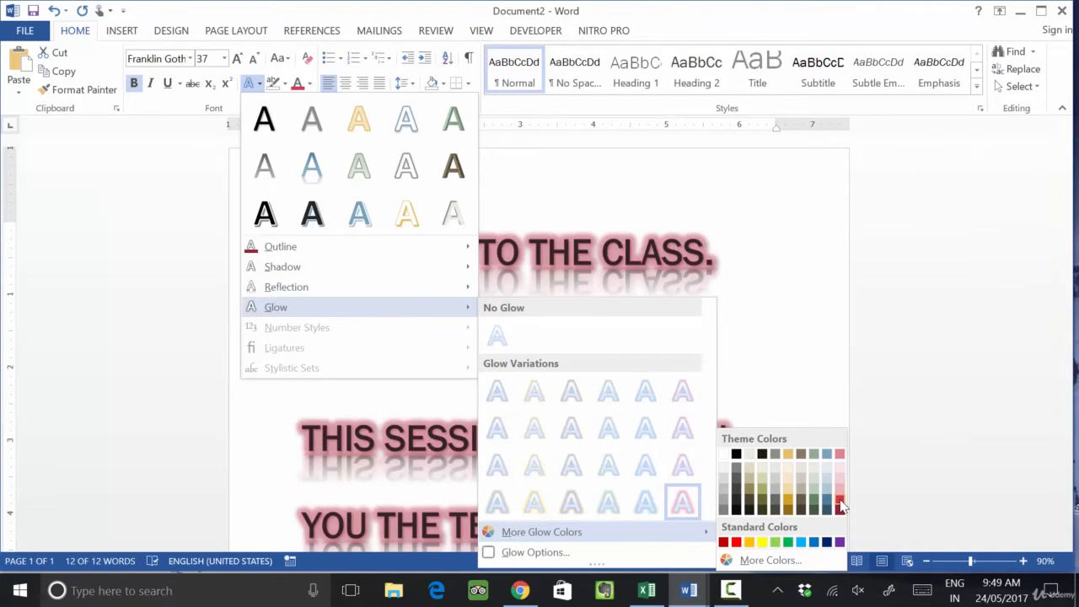
left_click(789, 543)
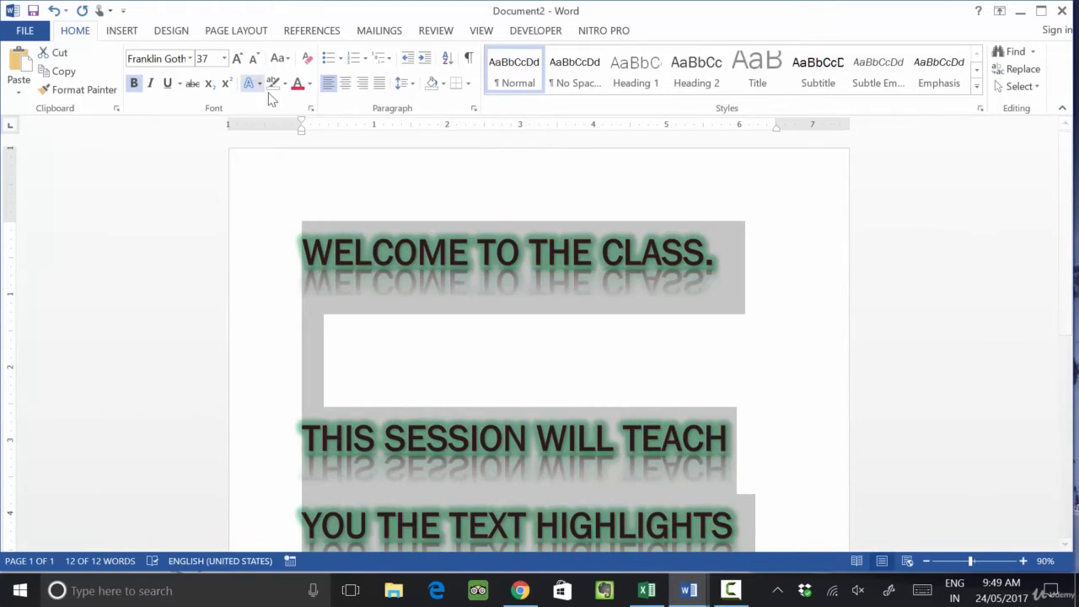
Set the text shadow to 74% transparency, 65% size, 0 pt blur, 264° angle and 0 pt distance, and the reflection to 32% transparency.
left_click(252, 82)
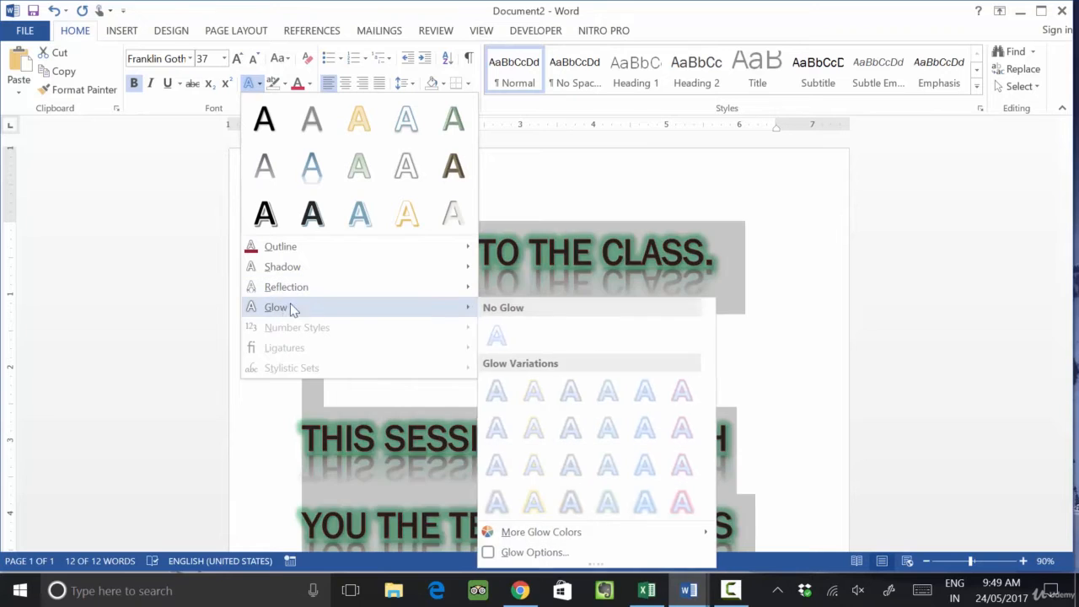
left_click(531, 552)
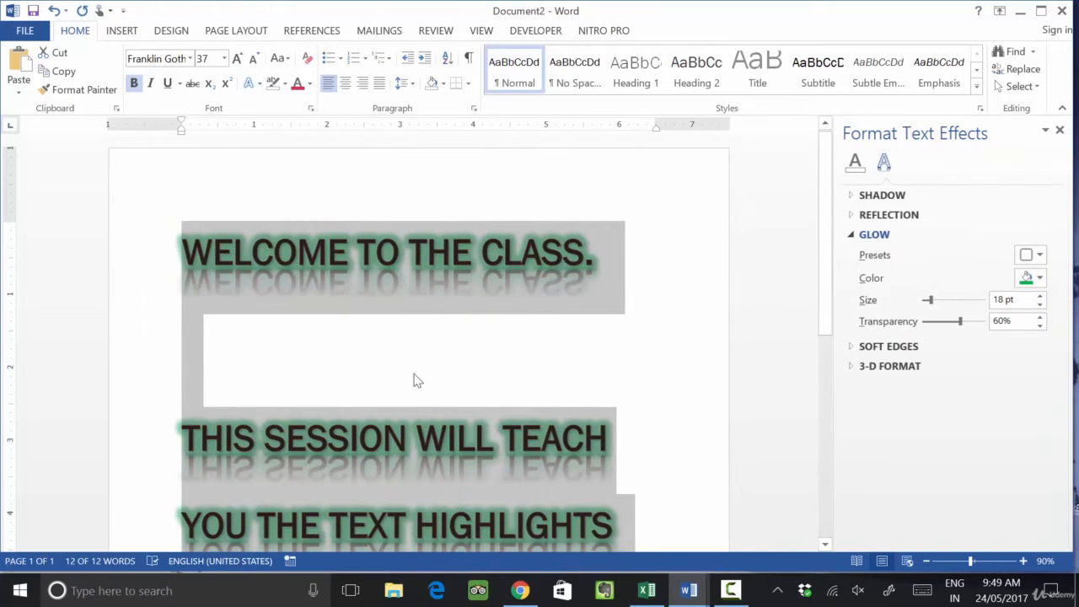
left_click(853, 196)
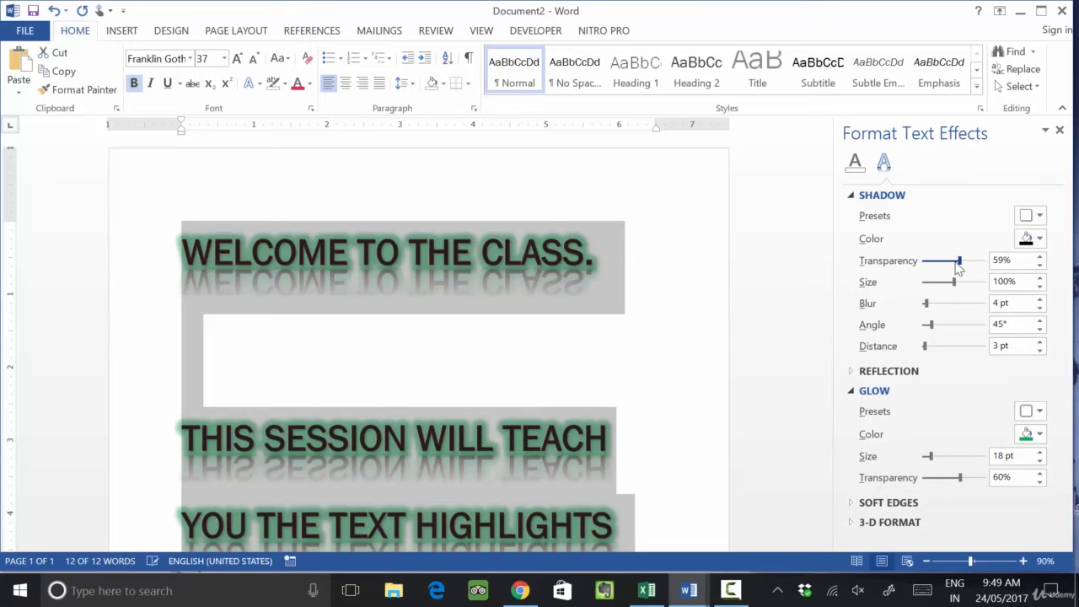
left_click_drag(956, 263, 921, 309)
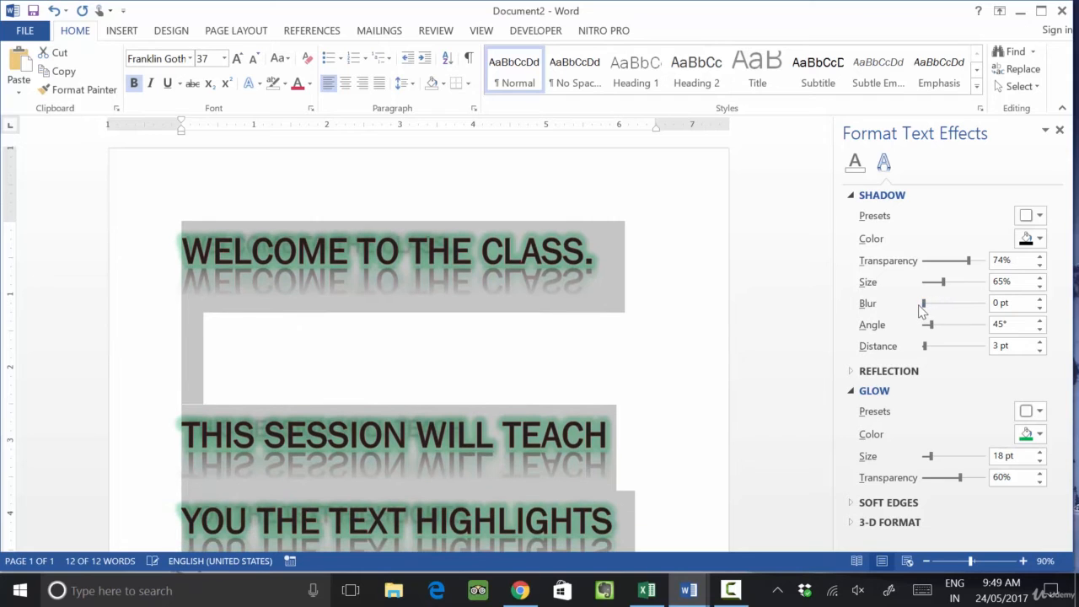
left_click_drag(958, 331, 925, 361)
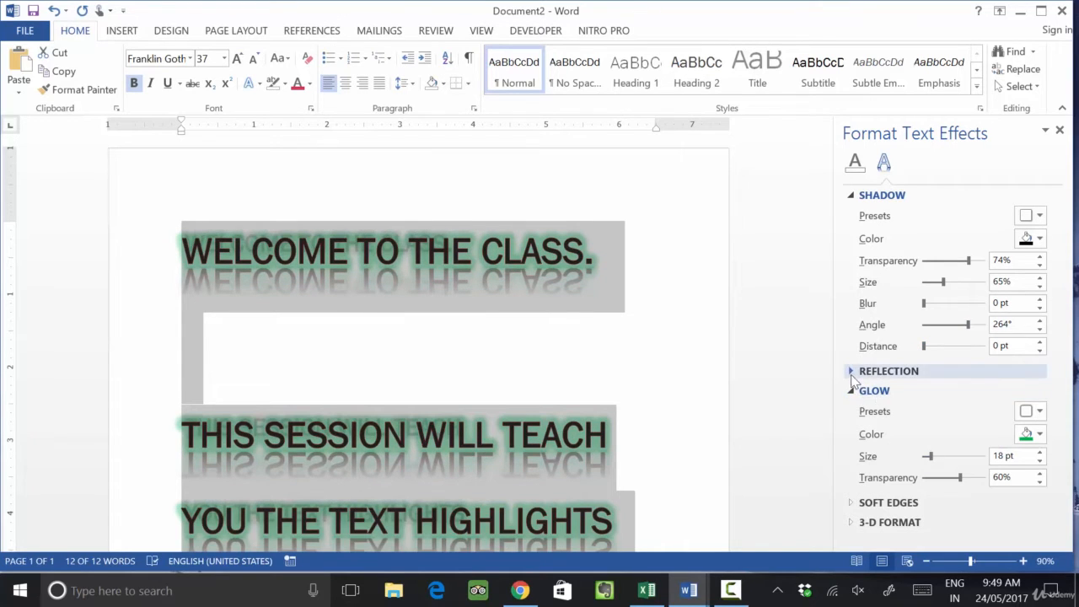
left_click(887, 371)
mouse_move(951, 414)
left_mouse_down()
mouse_move(930, 419)
mouse_move(944, 422)
left_mouse_up()
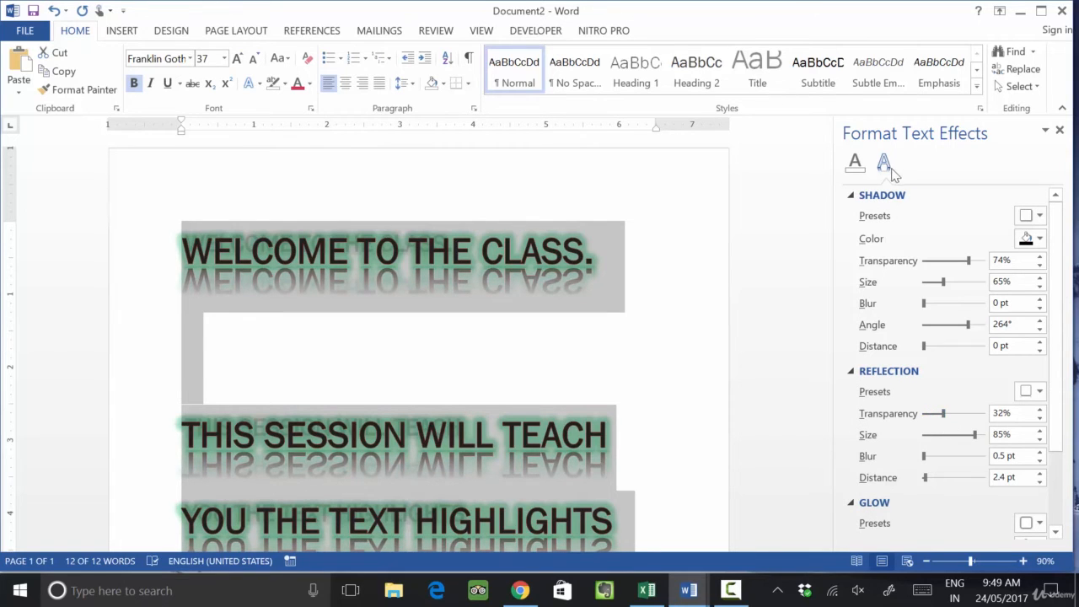
Give both lines of text a gradient fill and move the first gradient stop to about the middle.
left_click(856, 161)
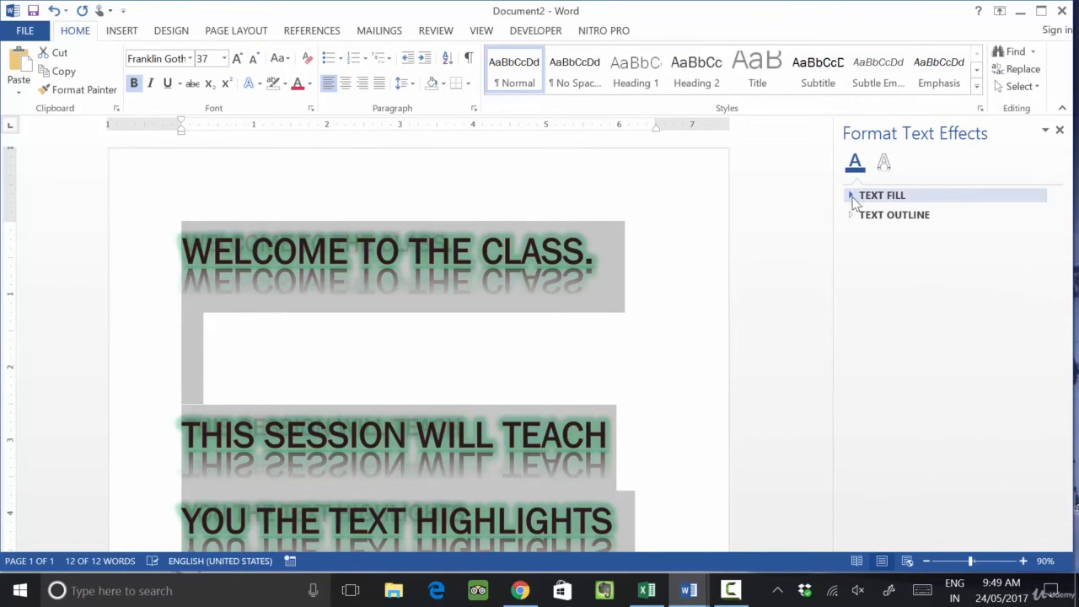
left_click(879, 198)
left_click(880, 259)
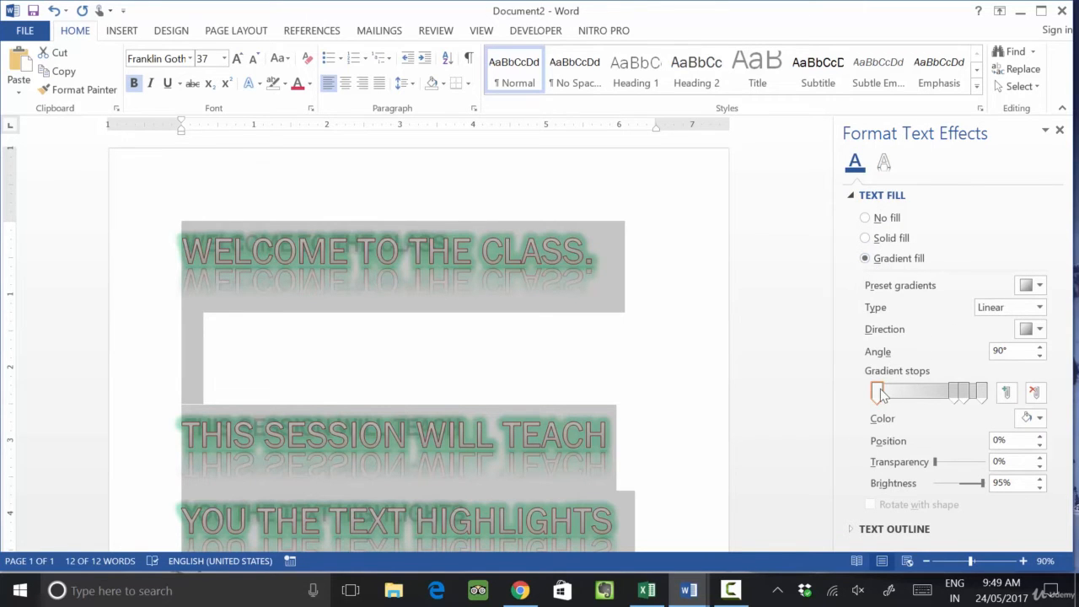
left_click_drag(879, 393, 926, 393)
Move the second gradient stop to 68% and color it dark pink at -25% brightness, and move the neighboring grey stop to 46%.
left_click(949, 393)
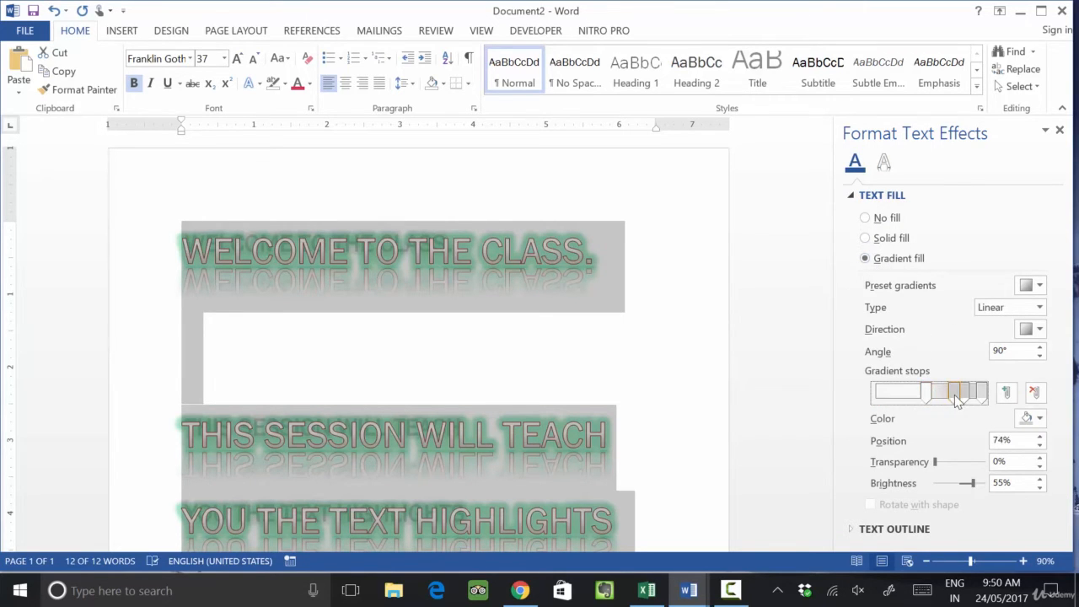
left_click(1040, 418)
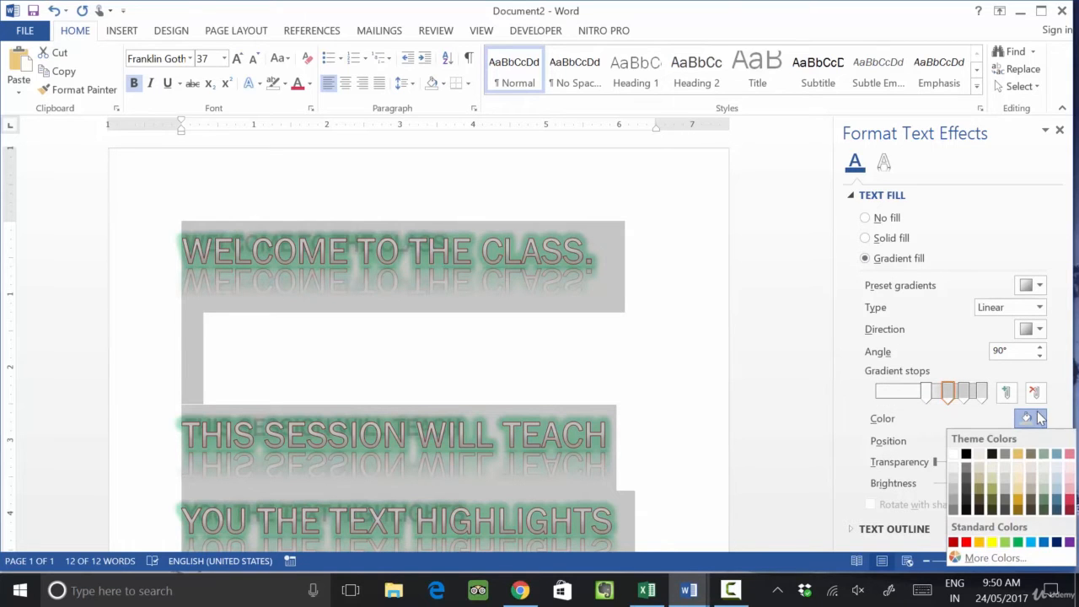
left_click(1067, 499)
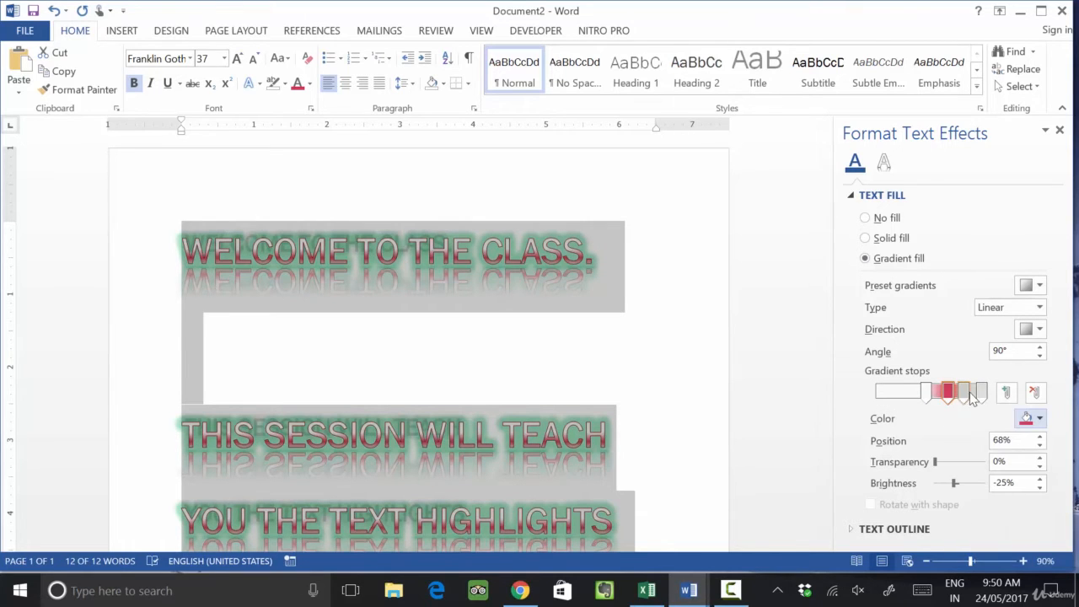
left_click_drag(963, 392, 924, 395)
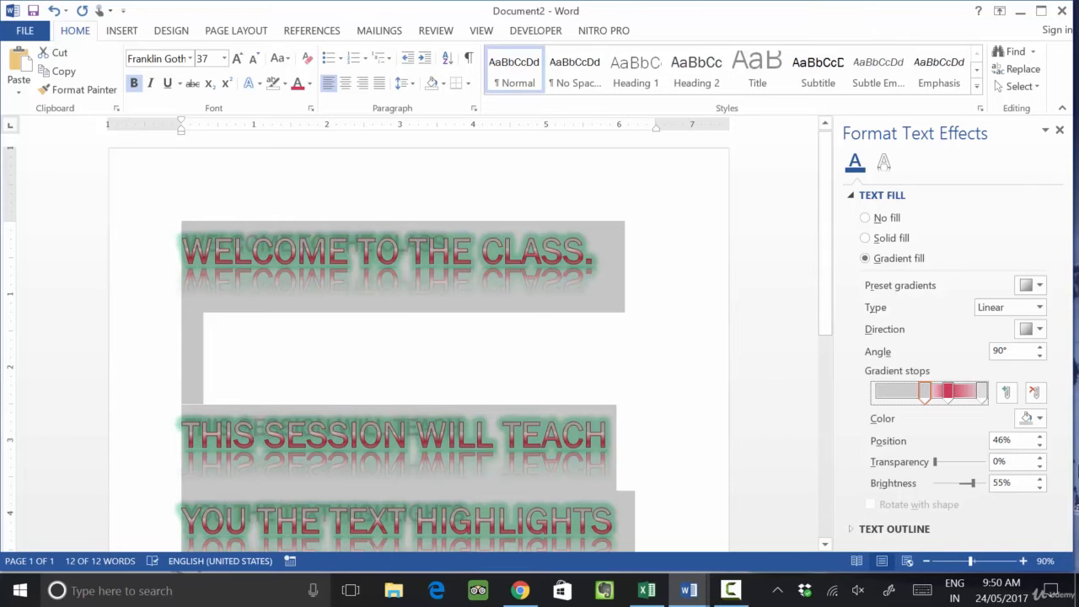
Set the direction of the linear gradient text fill to 180°.
left_click(1038, 332)
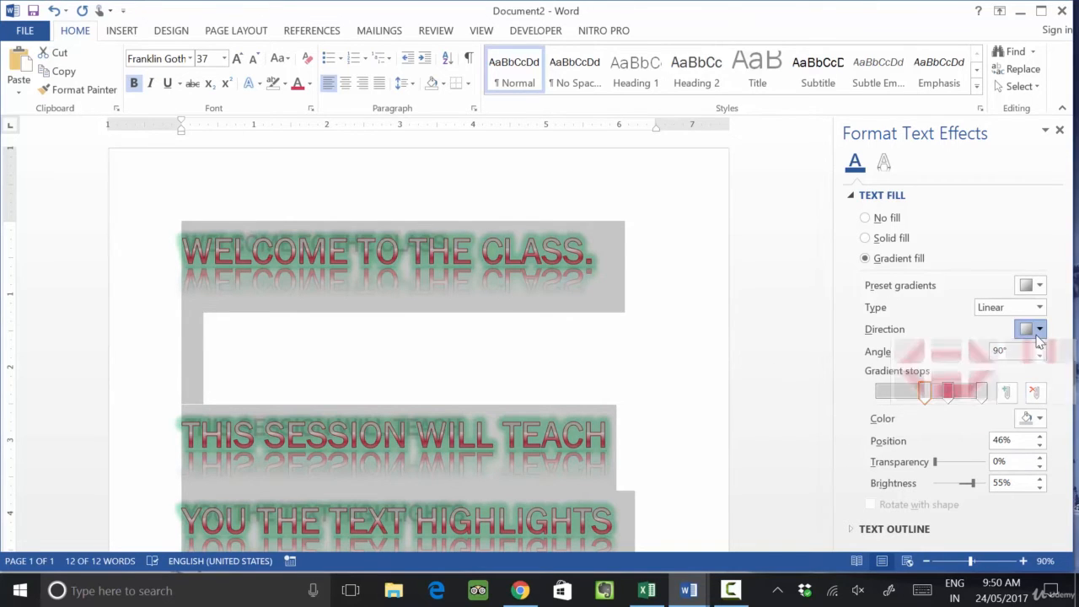
left_click(1036, 342)
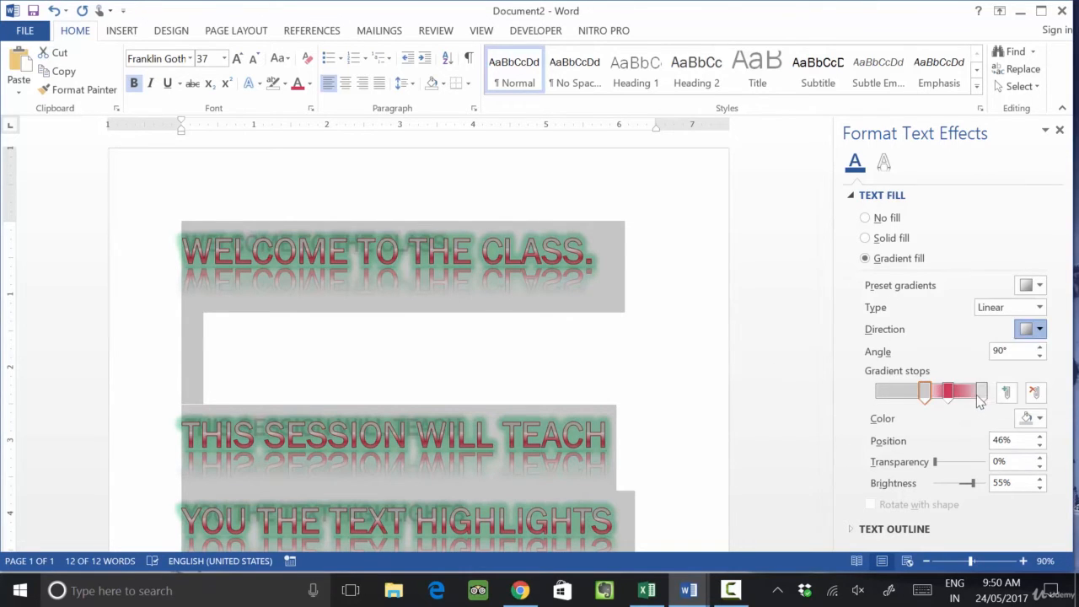
left_click(1037, 334)
left_click(1061, 367)
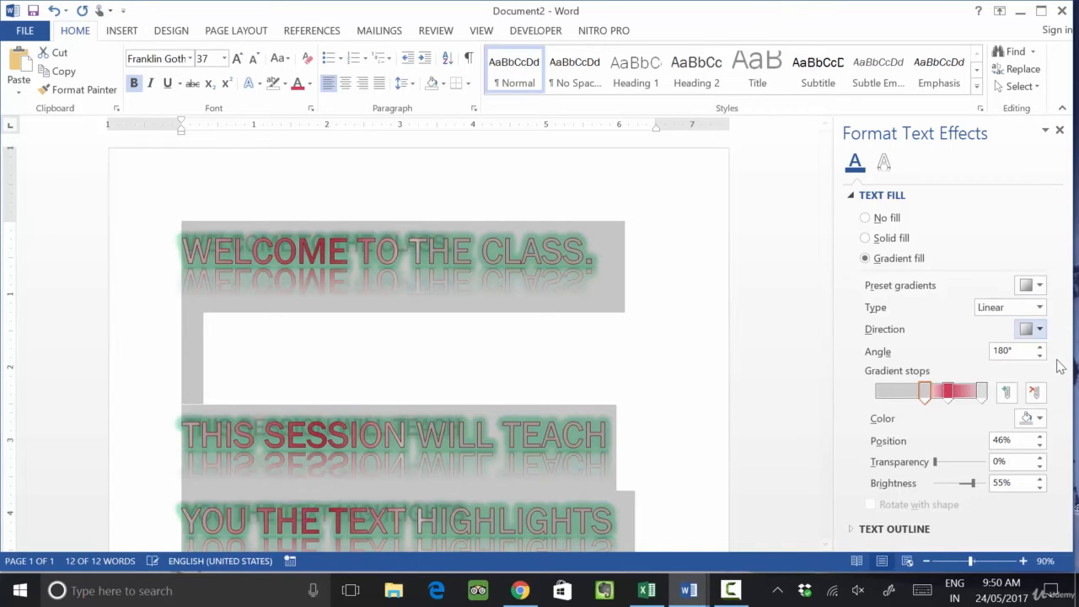
Change the gradient type of the text fill to Rectangular and deselect the text to review the result.
left_click(1040, 307)
left_click(1007, 340)
left_click(1040, 307)
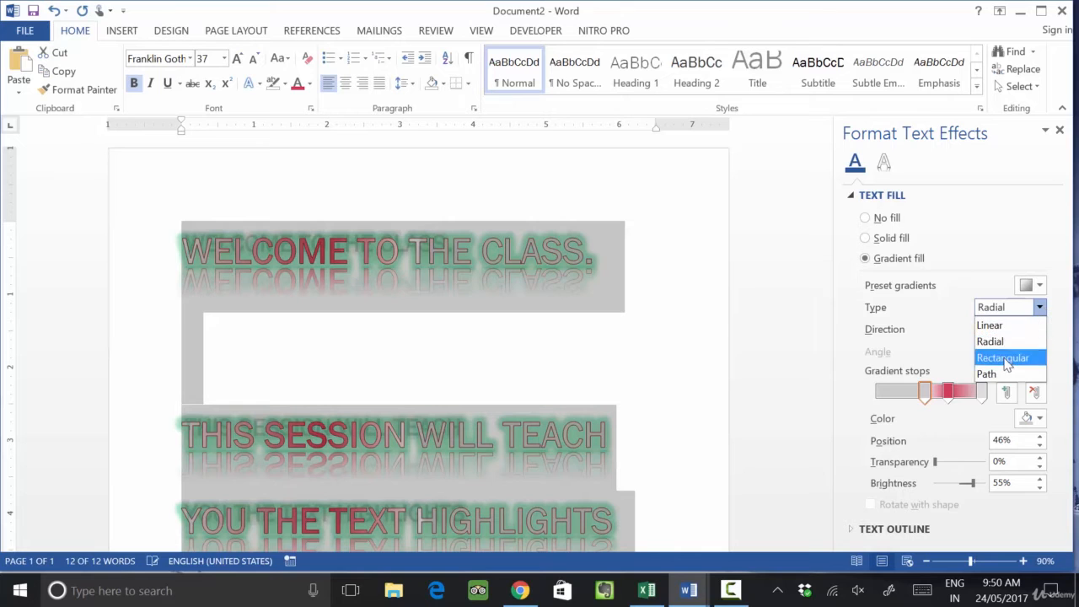
left_click(1008, 355)
scroll(492, 330, "down", 2)
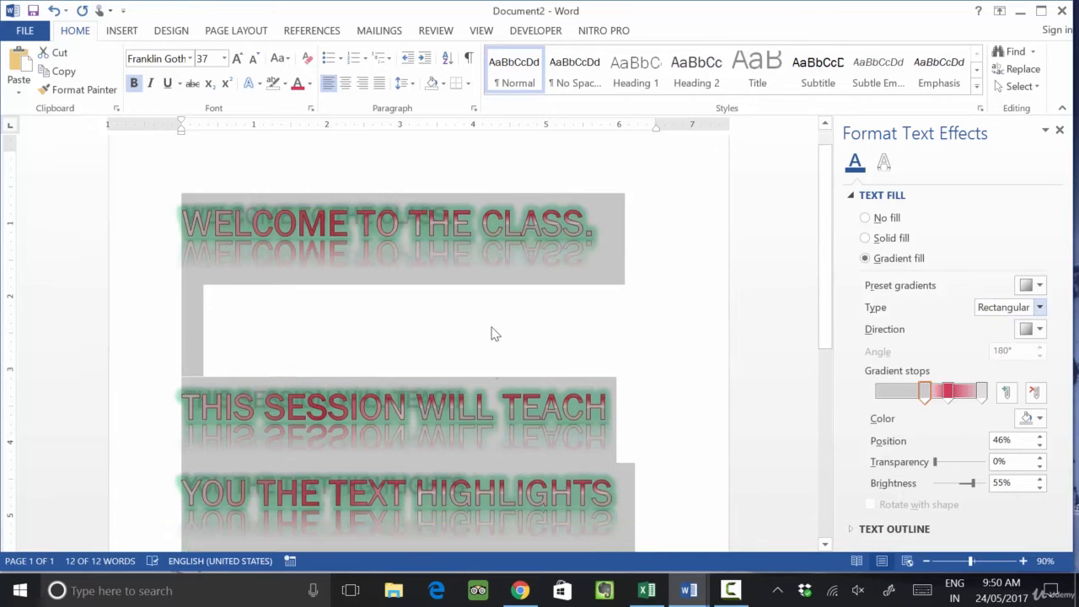
left_click(458, 299)
scroll(455, 313, "up", 1)
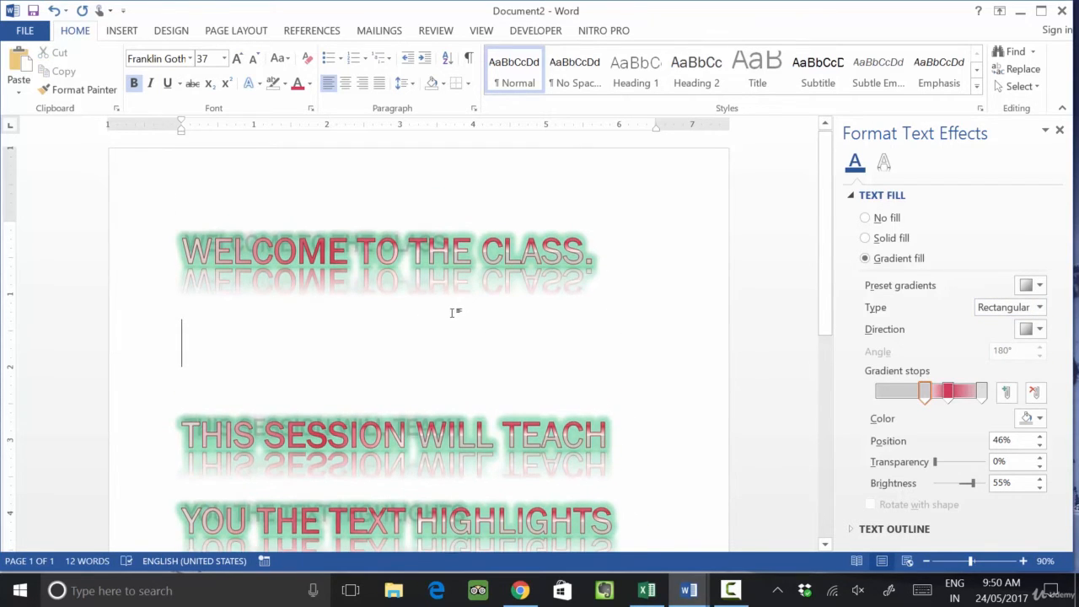
scroll(452, 312, "down", 3)
scroll(451, 312, "up", 3)
Select both lines of sample text and delete them.
left_click_drag(131, 188, 510, 563)
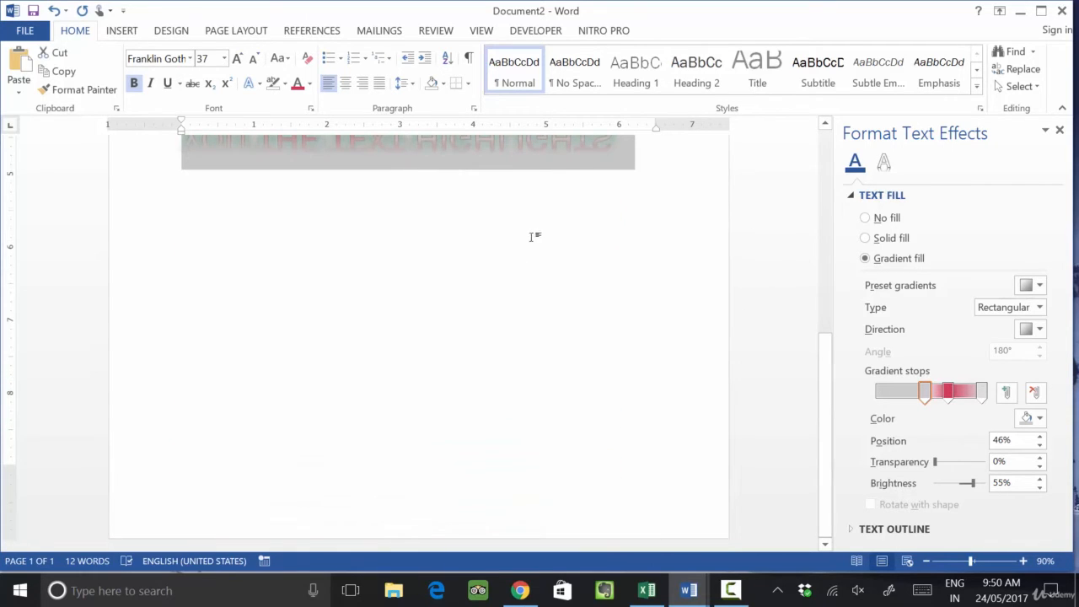
scroll(519, 232, "up", 5)
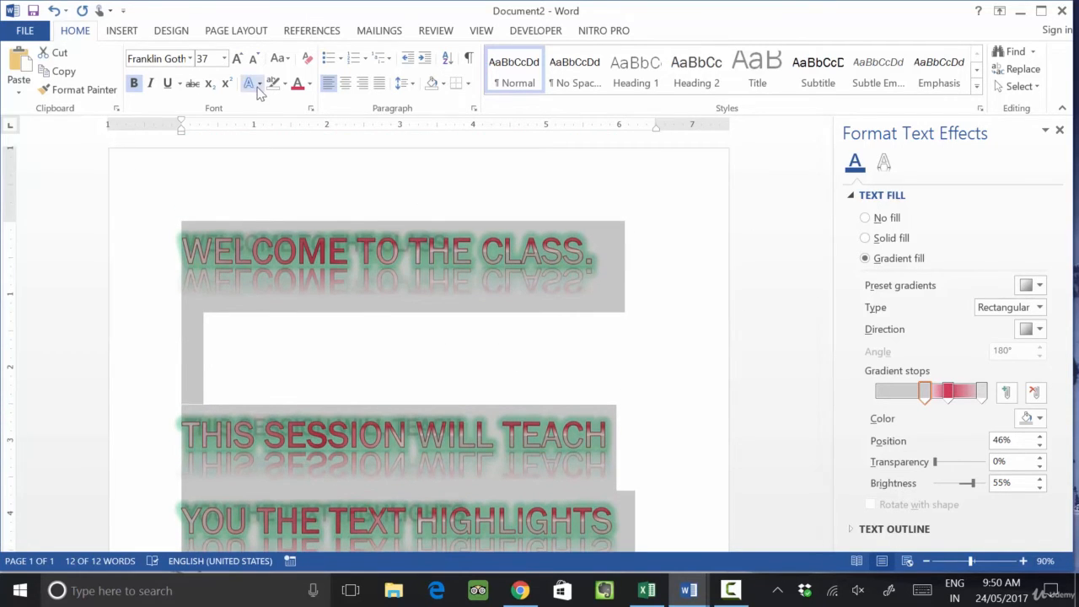
left_click(258, 86)
left_click(256, 85)
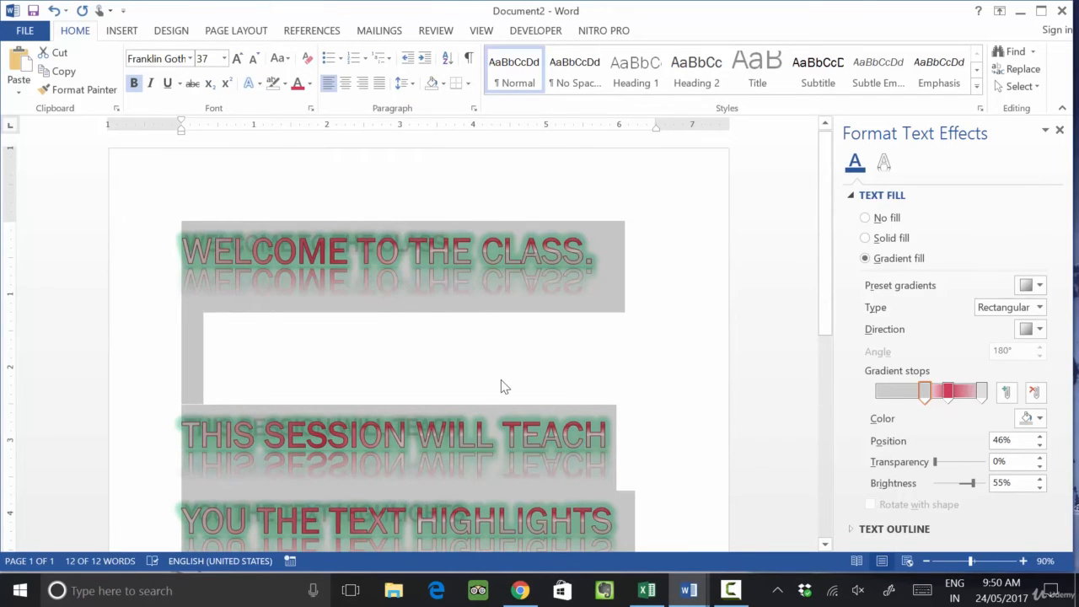
key("Delete")
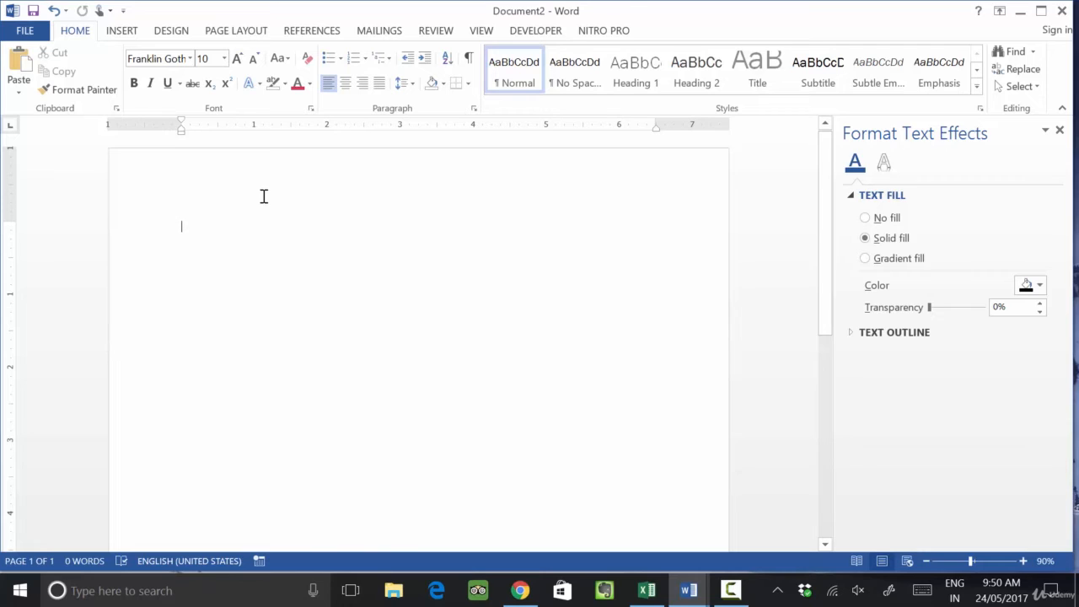
Enter the text CO2 in the empty document and increase its font size to 40 points.
type("co")
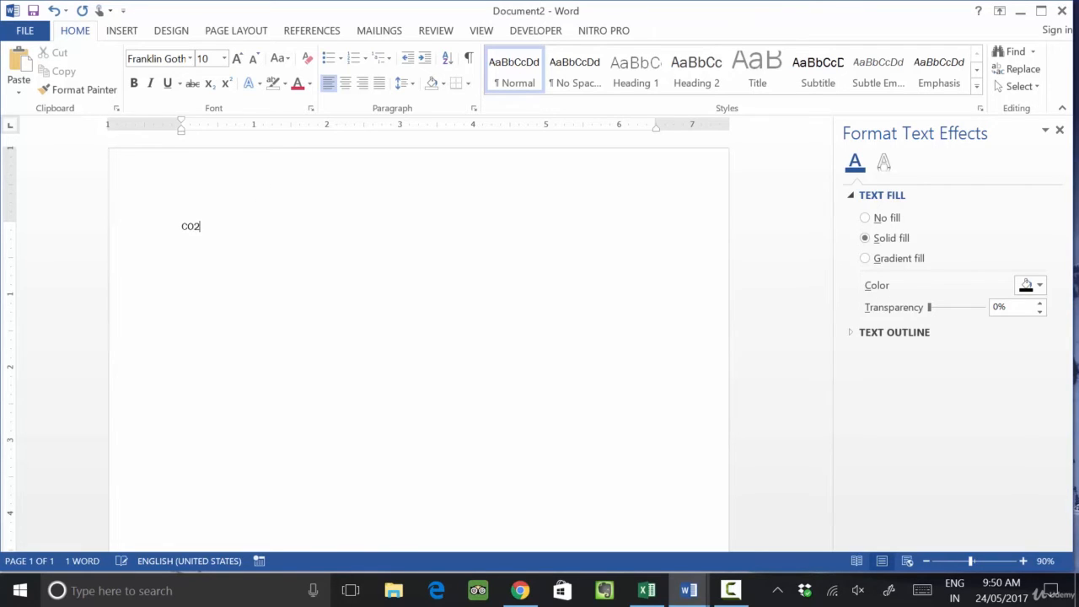
key("ctrl+a")
key("ctrl+shift+period")
key("ctrl+shift+period")
key("ctrl+shift+period")
key("ctrl+shift+period")
key("ctrl+shift+period")
key("ctrl+shift+period")
key("ctrl+shift+period")
key("ctrl+shift+period")
key("ctrl+shift+period")
key("ctrl+shift+period")
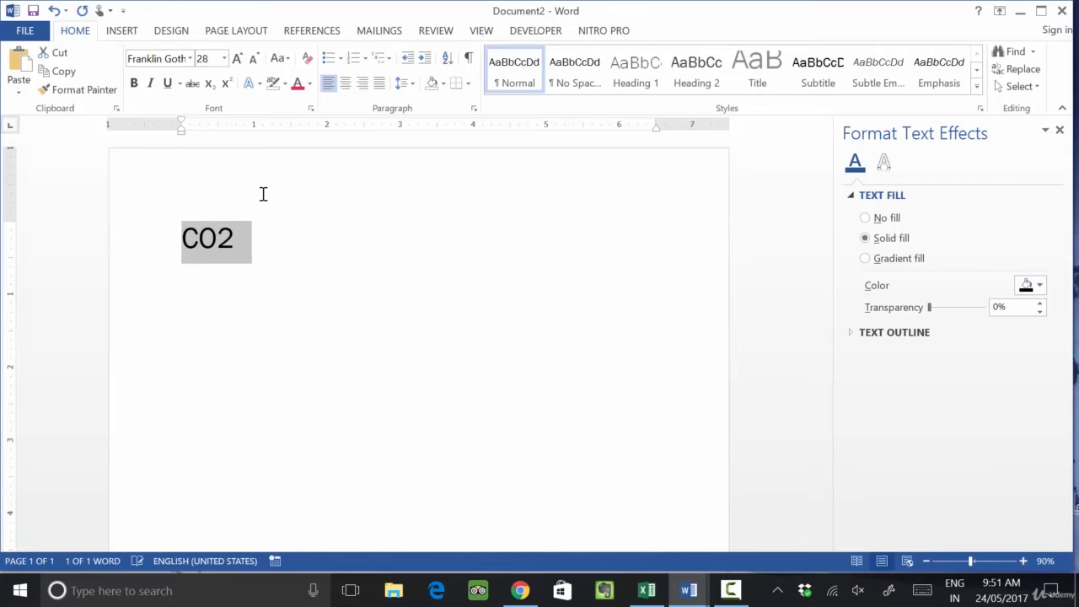
key("ctrl+bracketright")
key("ctrl+bracketright")
key("ctrl+bracketright")
key("ctrl+bracketright")
key("ctrl+bracketright")
key("ctrl+bracketright")
key("ctrl+bracketright")
key("ctrl+bracketright")
key("ctrl+bracketright")
key("ctrl+bracketright")
key("ctrl+bracketright")
key("ctrl+bracketright")
left_click(298, 254)
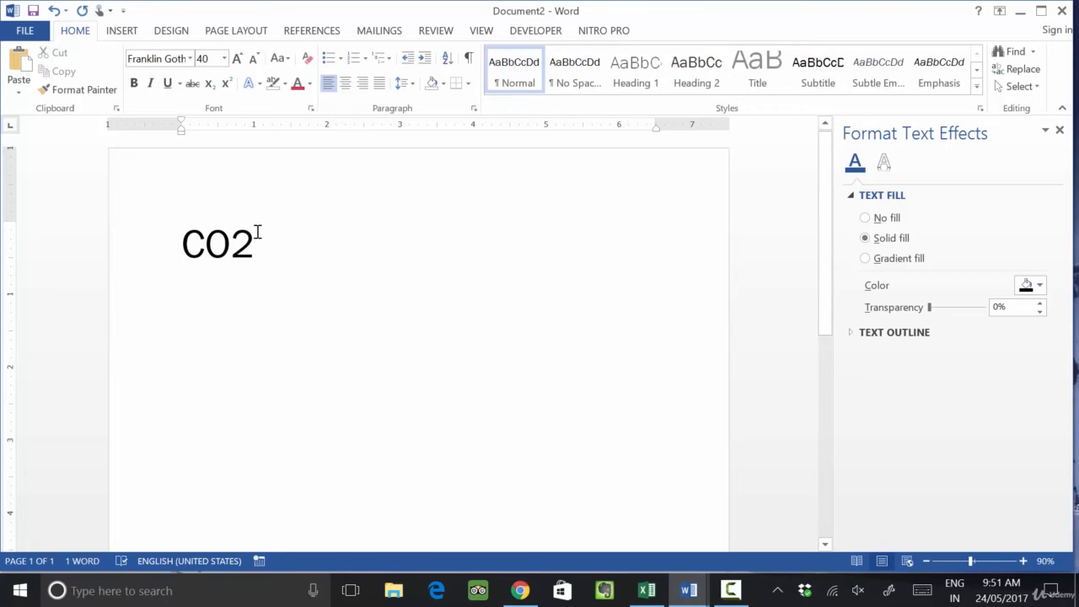
Replace the CO2 text with H20.
left_click_drag(258, 232, 138, 234)
key("BackSpace")
type("H")
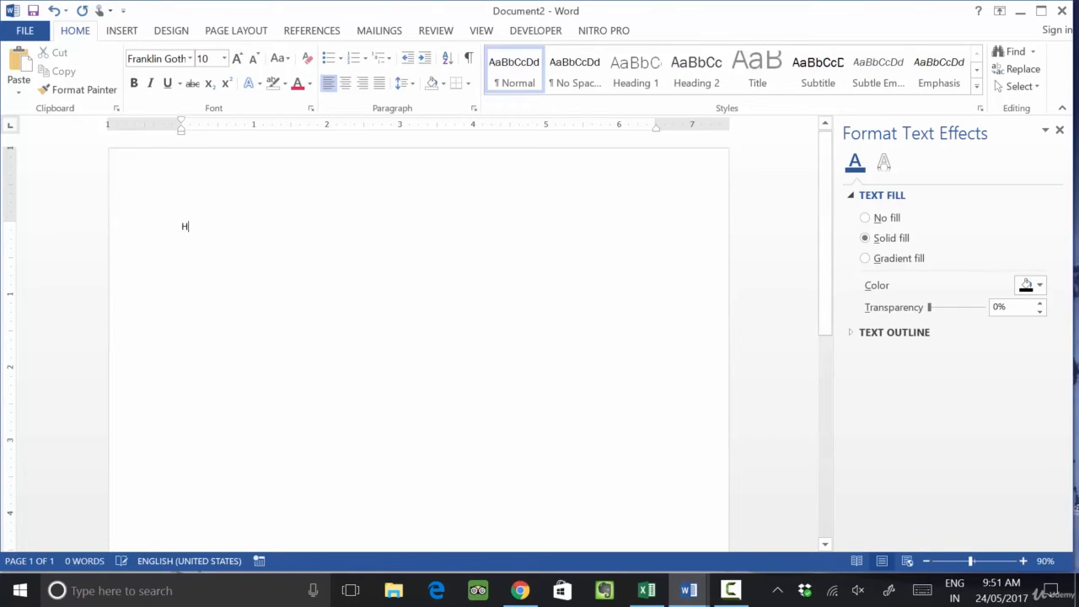
type("2")
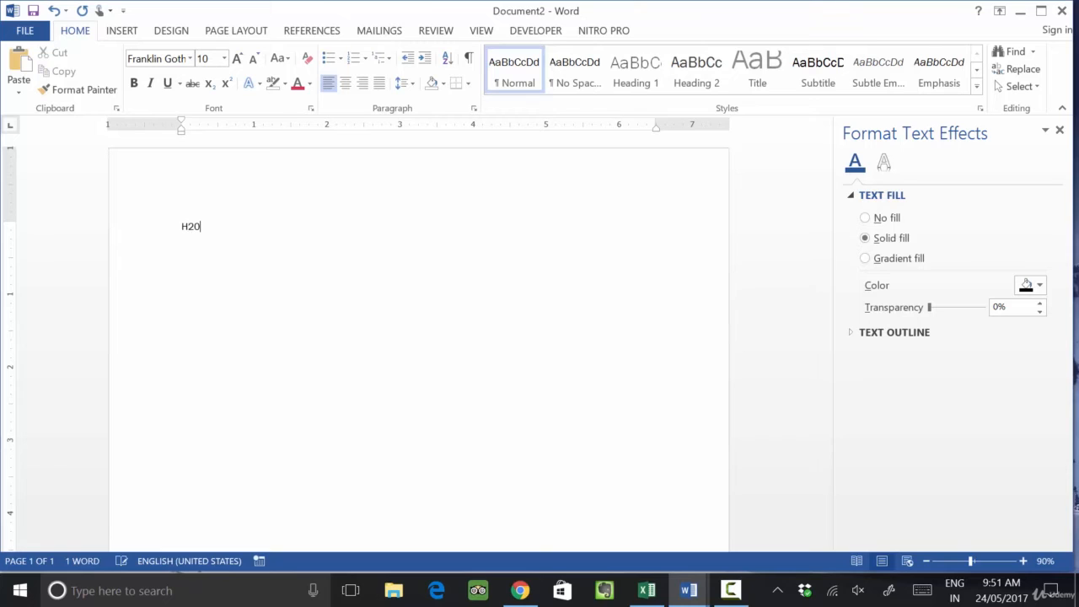
type("0")
Increase the font size of the H20 text to 50 points.
left_click(133, 237)
key("ctrl+bracketright")
key("ctrl+bracketright")
key("ctrl+bracketright")
key("ctrl+bracketright")
key("ctrl+bracketright")
key("ctrl+bracketright")
key("ctrl+bracketright")
key("ctrl+bracketright")
key("ctrl+bracketright")
key("ctrl+bracketright")
key("ctrl+bracketright")
key("ctrl+bracketright")
key("ctrl+bracketright")
key("ctrl+bracketright")
key("ctrl+bracketright")
key("ctrl+bracketright")
key("ctrl+bracketright")
key("ctrl+bracketright")
key("ctrl+bracketright")
key("ctrl+bracketright")
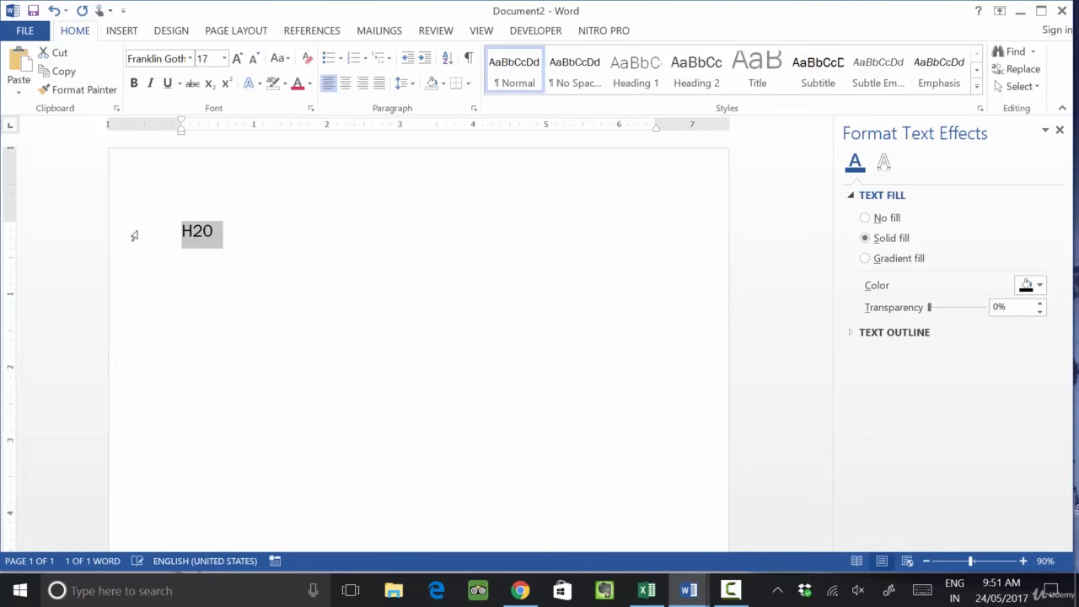
key("ctrl+bracketright")
key("ctrl+bracketright")
key("ctrl+bracketright")
key("ctrl+bracketright")
key("ctrl+bracketright")
key("ctrl+bracketright")
key("ctrl+bracketright")
key("ctrl+bracketright")
key("ctrl+bracketright")
key("ctrl+bracketright")
key("ctrl+bracketright")
key("ctrl+bracketright")
key("ctrl+bracketright")
key("ctrl+bracketright")
key("ctrl+bracketright")
key("ctrl+bracketright")
key("ctrl+bracketright")
key("ctrl+bracketright")
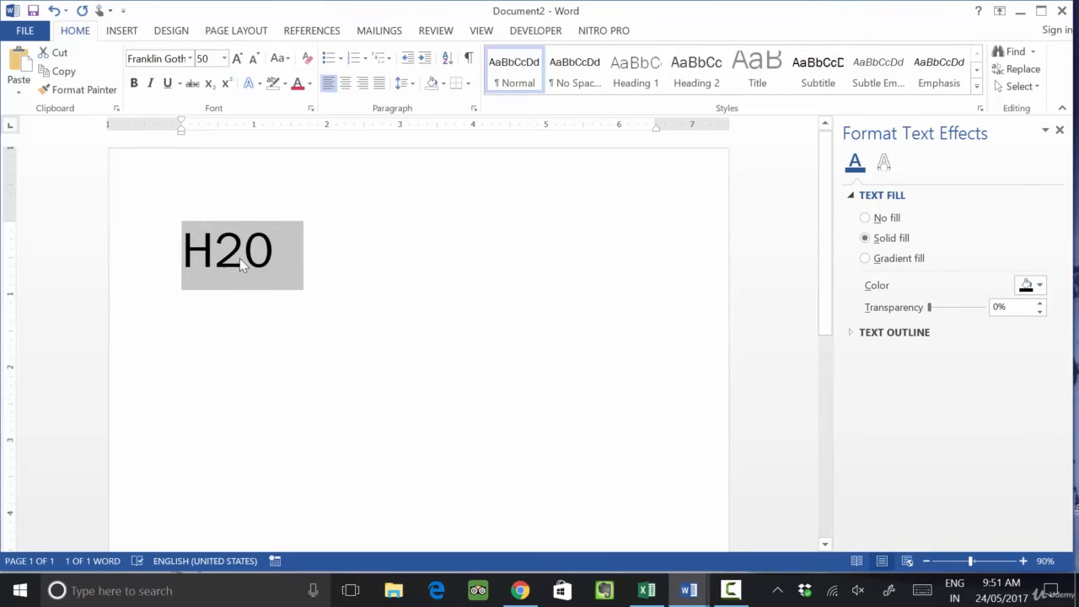
Format the 2 in the H20 text as subscript.
left_click(242, 276)
left_click_drag(215, 253, 244, 253)
left_click(269, 306)
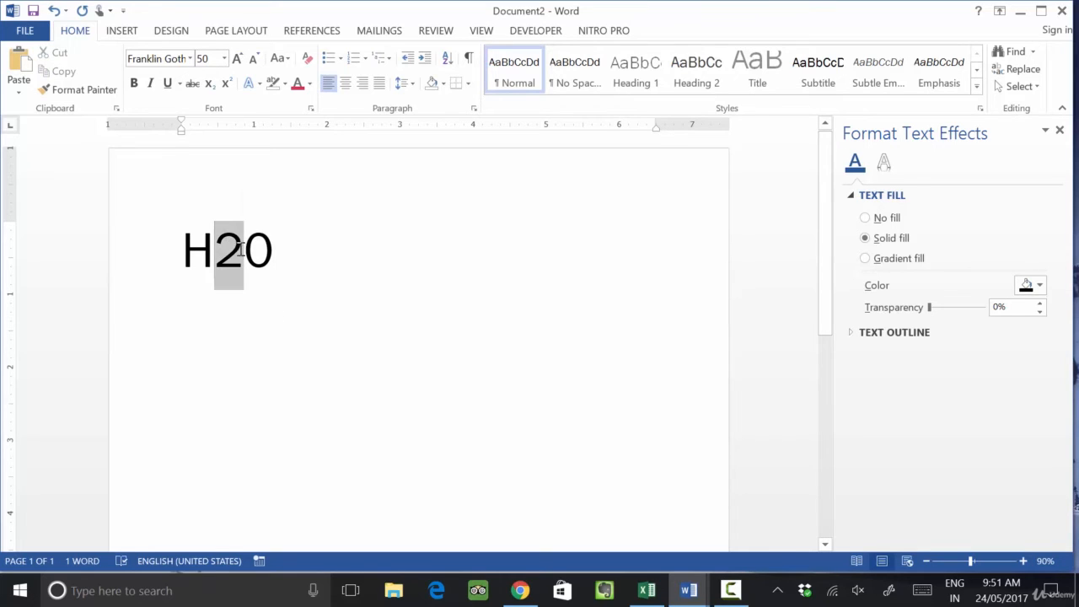
left_click(212, 89)
left_click(248, 287)
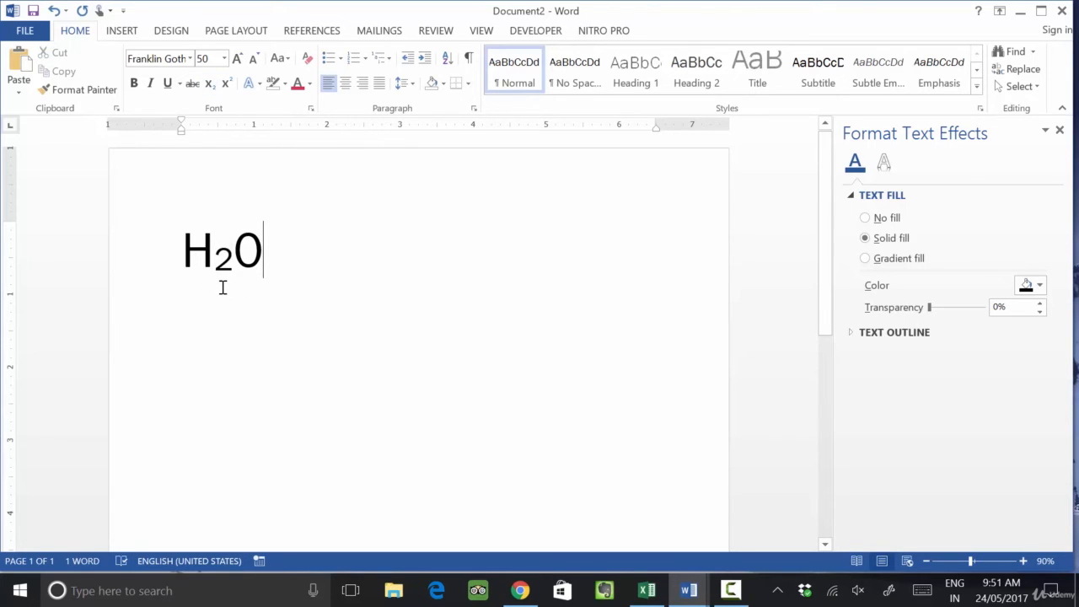
Add X2 on a new line below H20 and format its 2 as superscript.
key("Return")
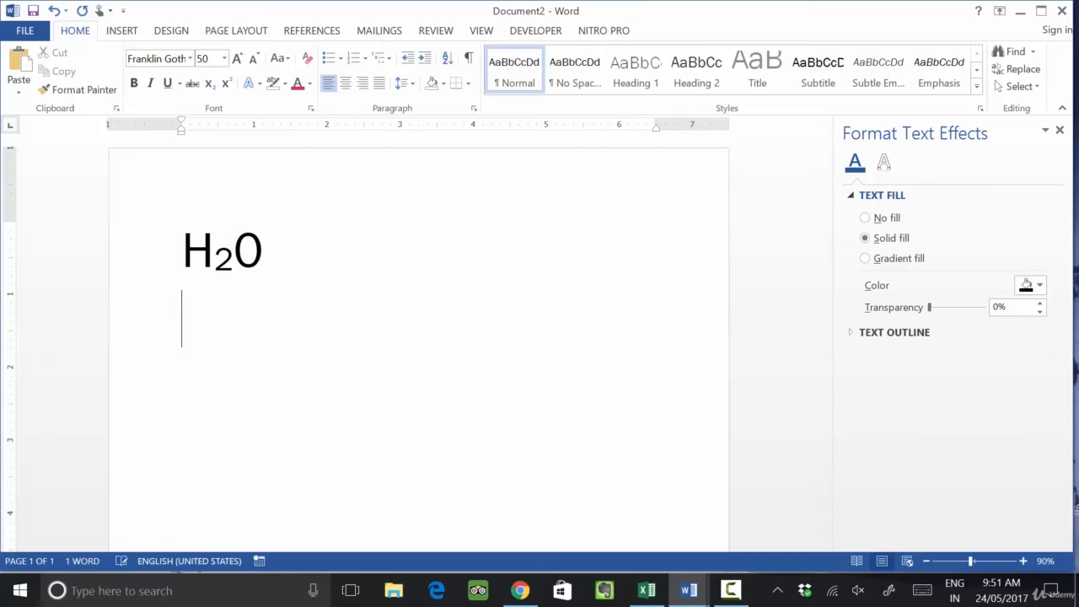
type("X2")
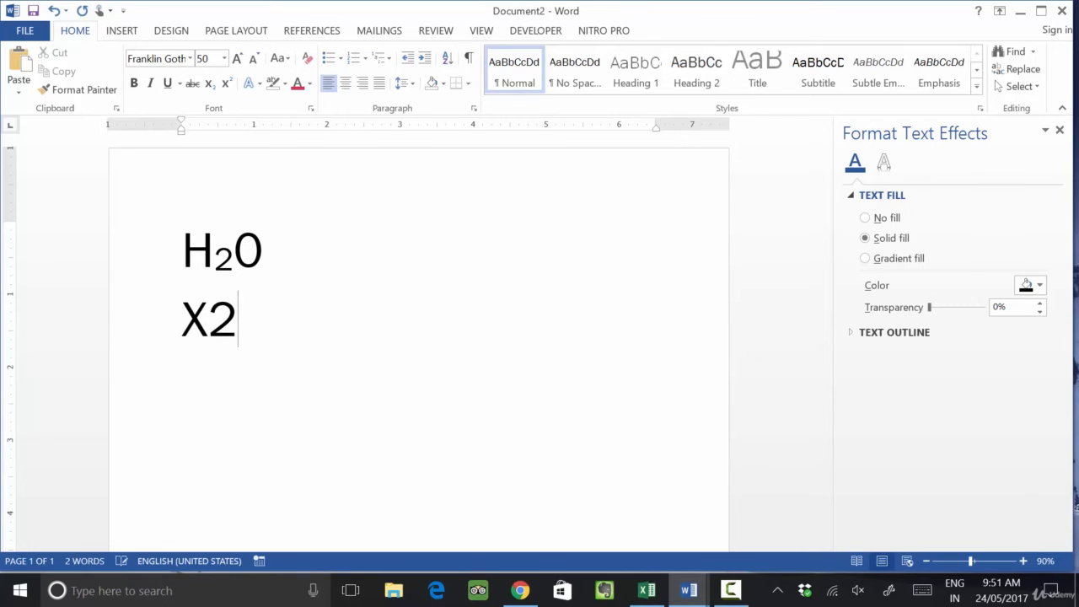
left_click_drag(209, 314, 243, 310)
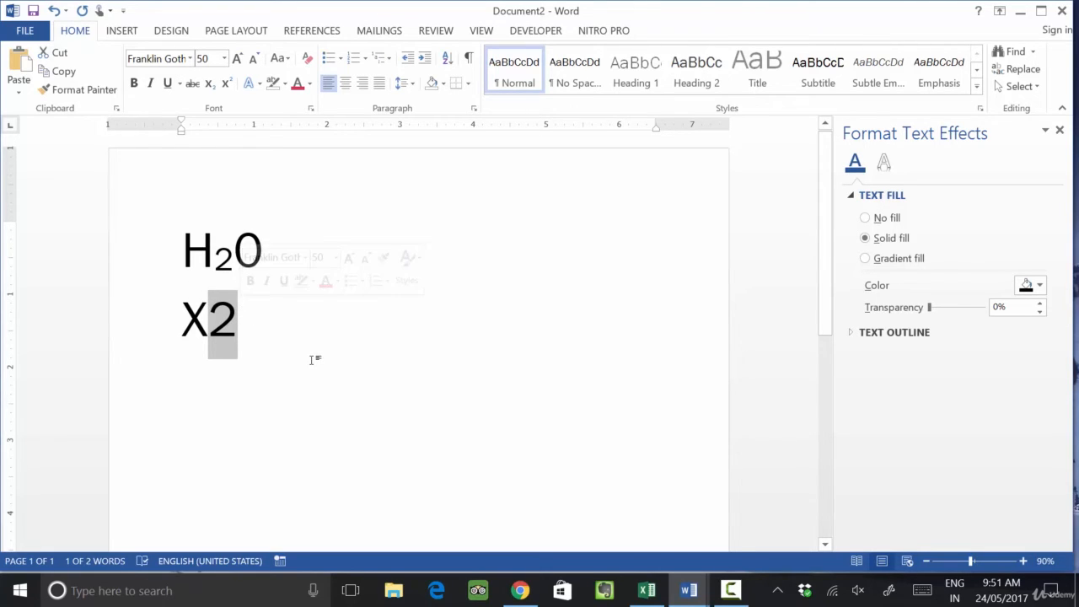
left_click(225, 83)
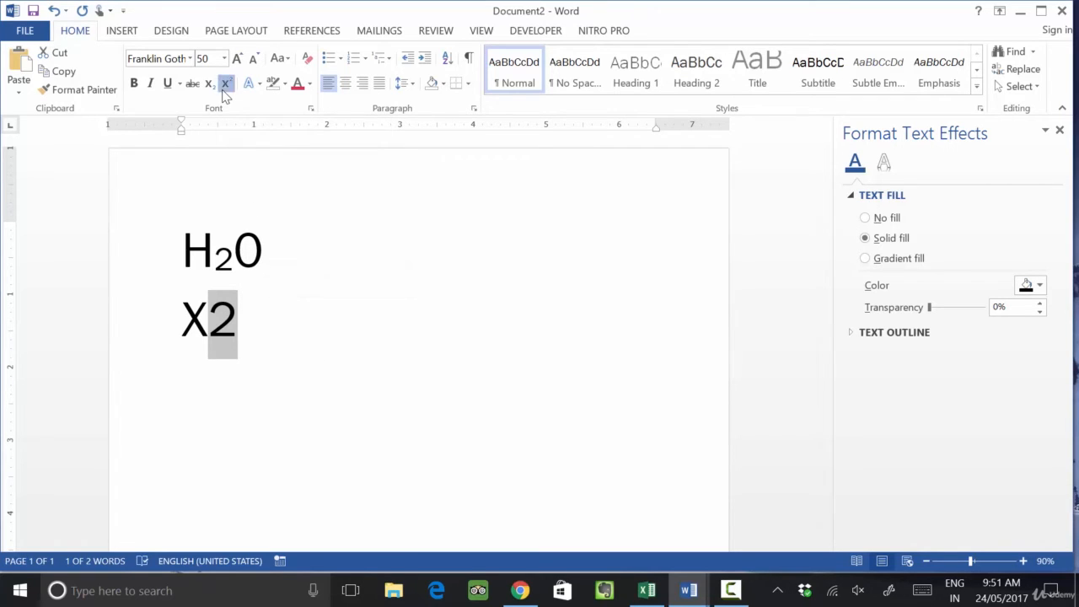
left_click(296, 384)
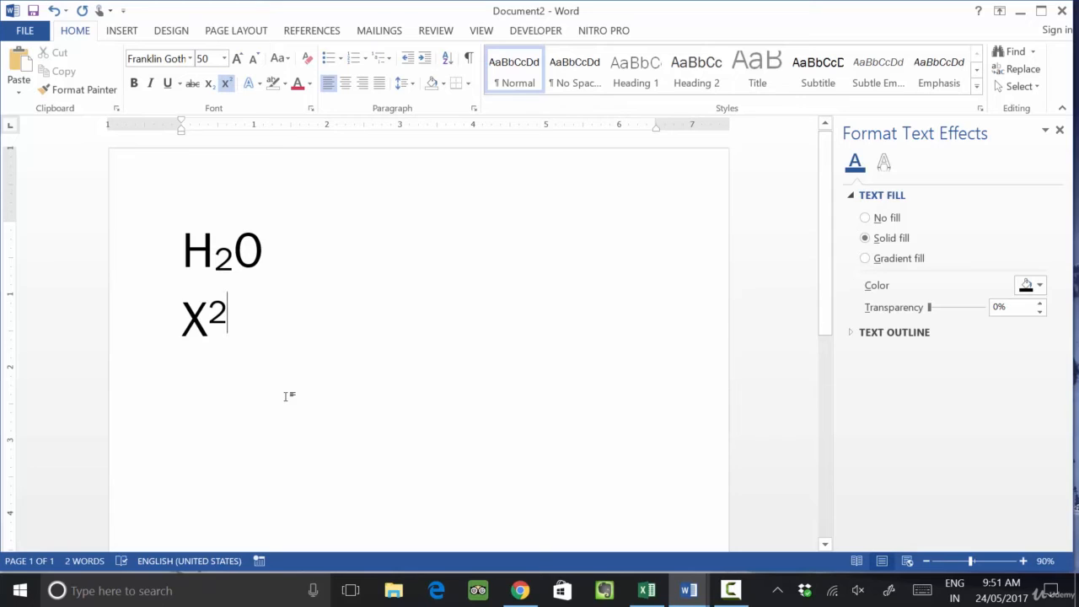
Enter another H20 two lines below the X2 line and format its 2 as subscript.
key("Return")
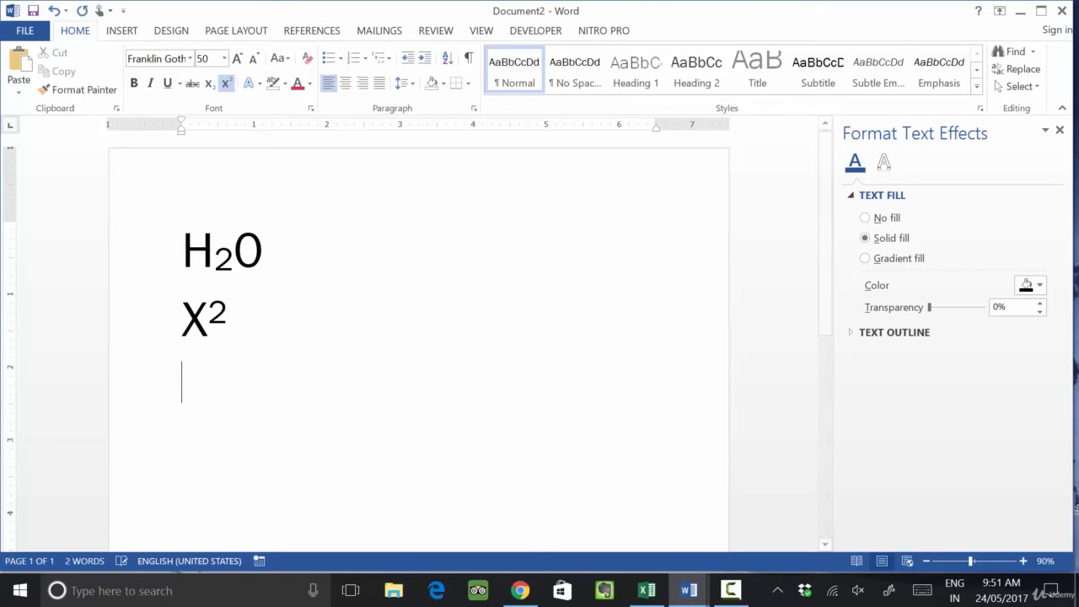
key("Return")
type("H2")
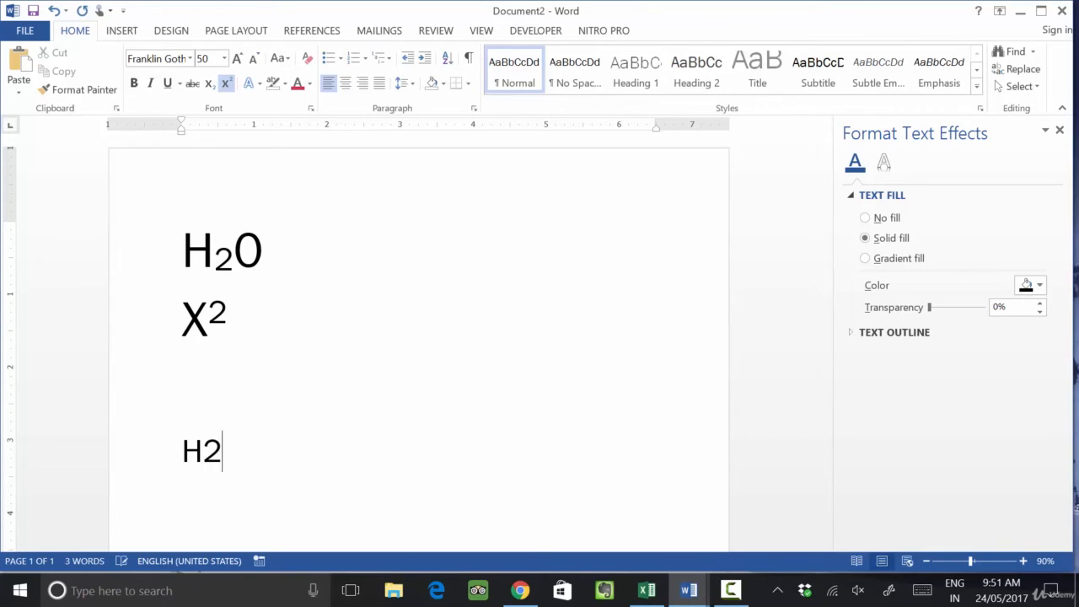
type("0")
key("Left")
key("shift+Left")
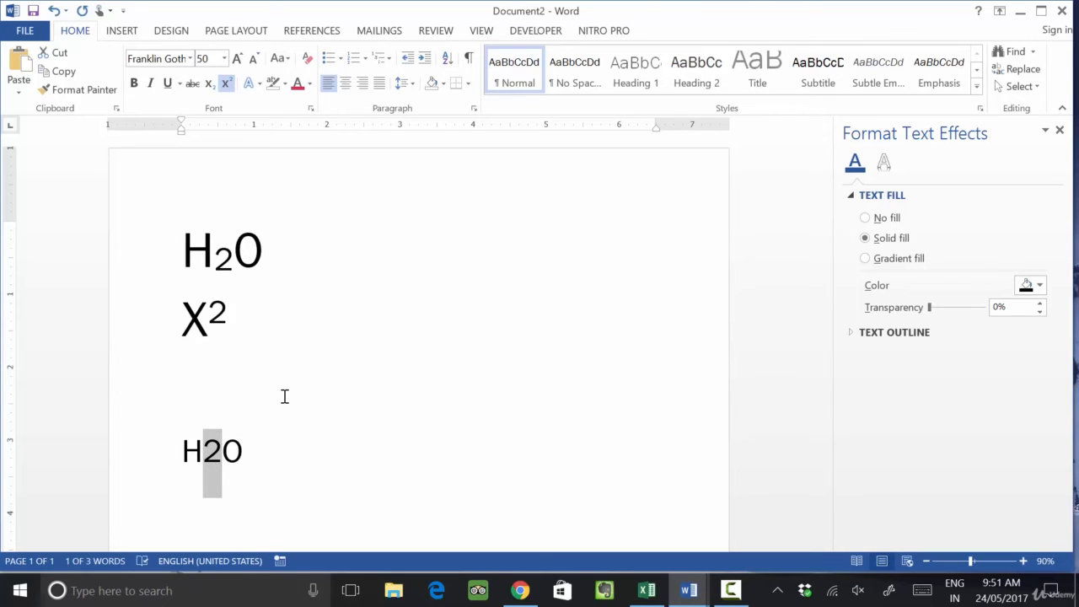
key("ctrl+equal")
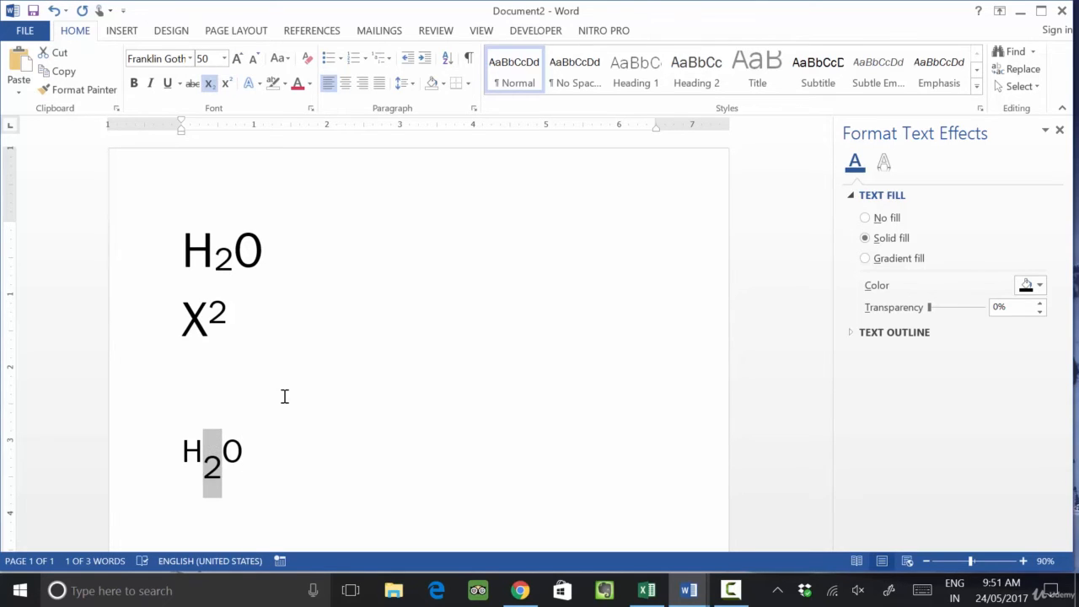
Enter X2 on a new line just above the lower H20 and toggle superscript on its 2.
left_click(269, 381)
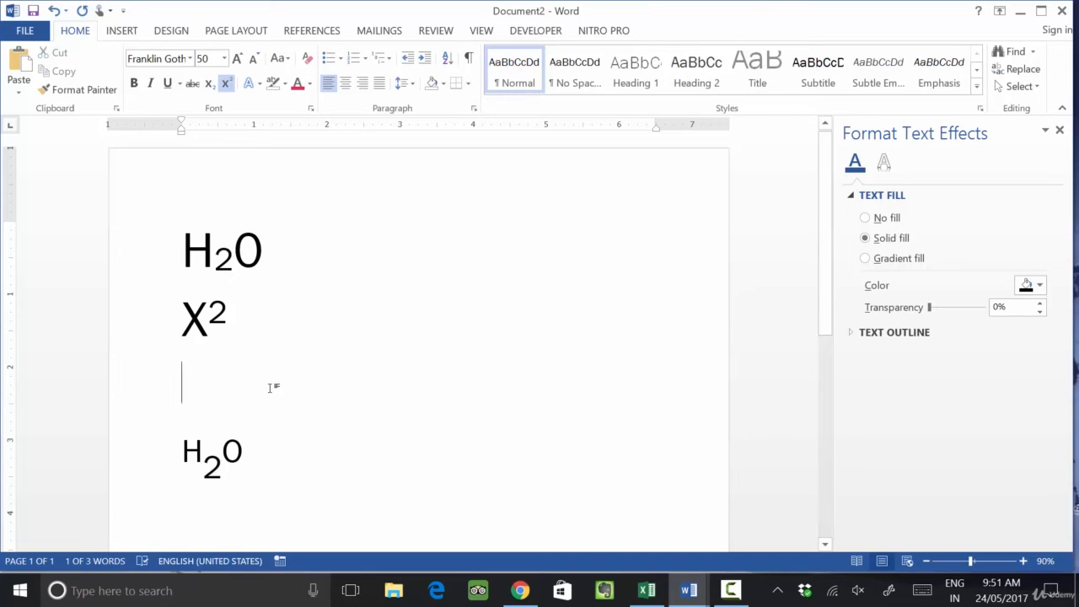
key("Return")
type("X")
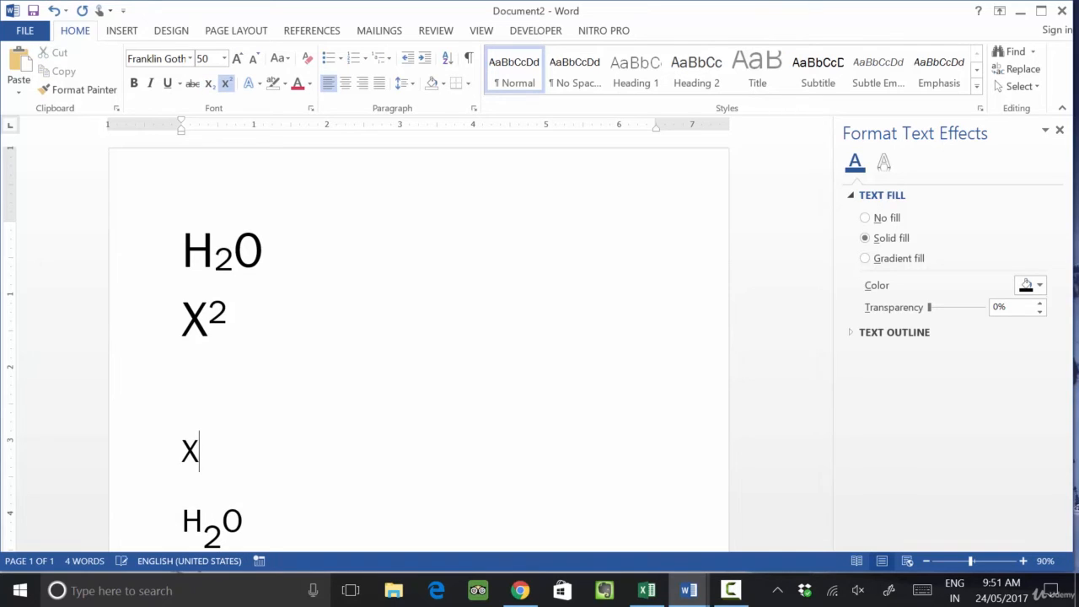
type("2")
key("shift+Left")
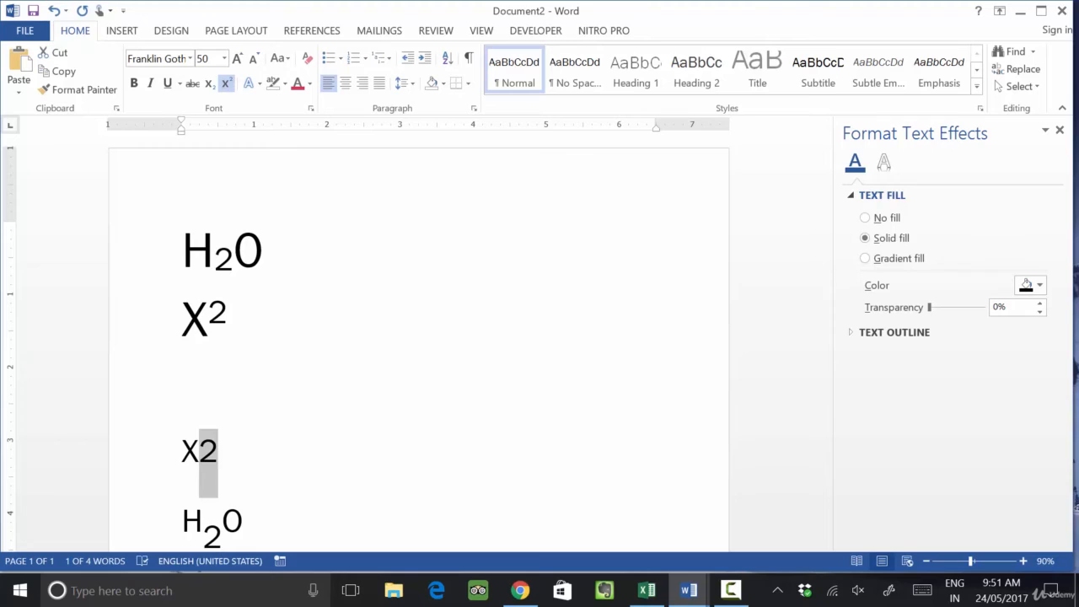
key("ctrl+shift+equal")
key("ctrl+shift+equal")
key("ctrl+shift+equal")
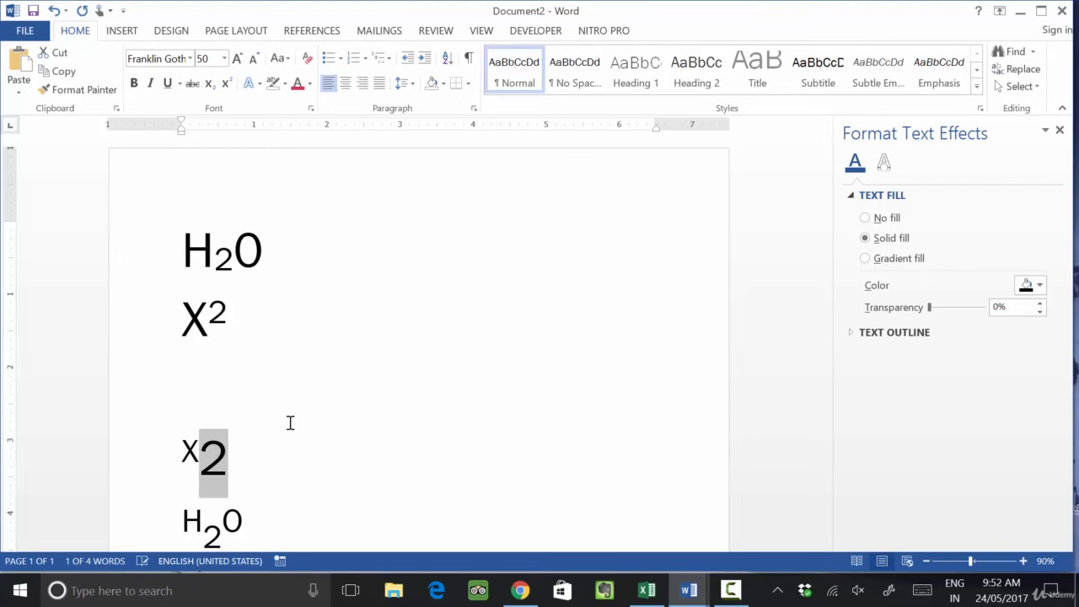
key("ctrl+shift+equal")
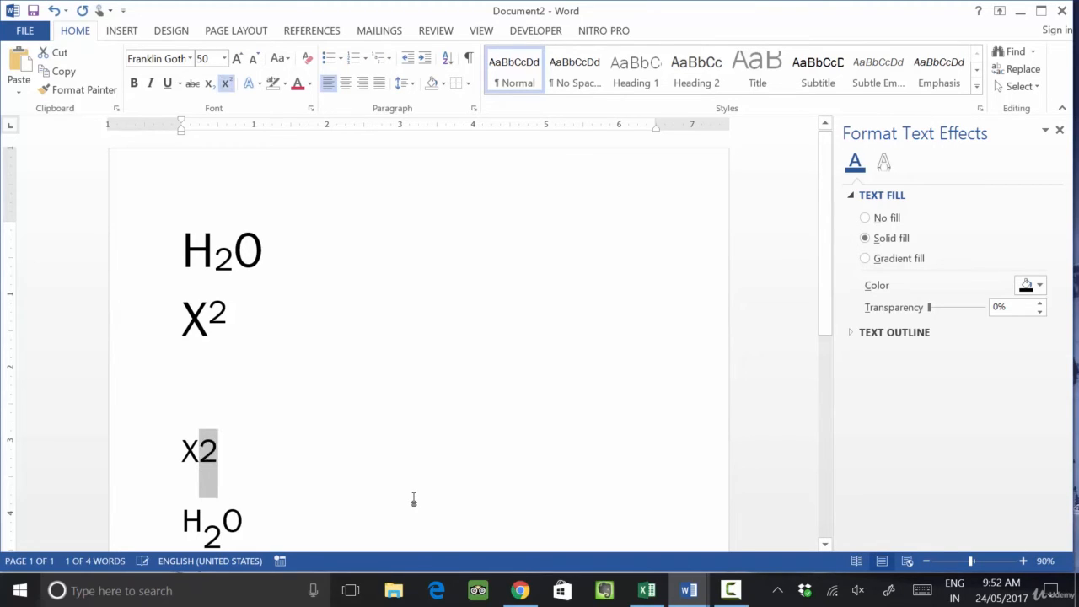
Switch the 2 of the lower X2 to subscript and back to superscript.
key("ctrl+equal")
key("ctrl+equal")
key("ctrl+equal")
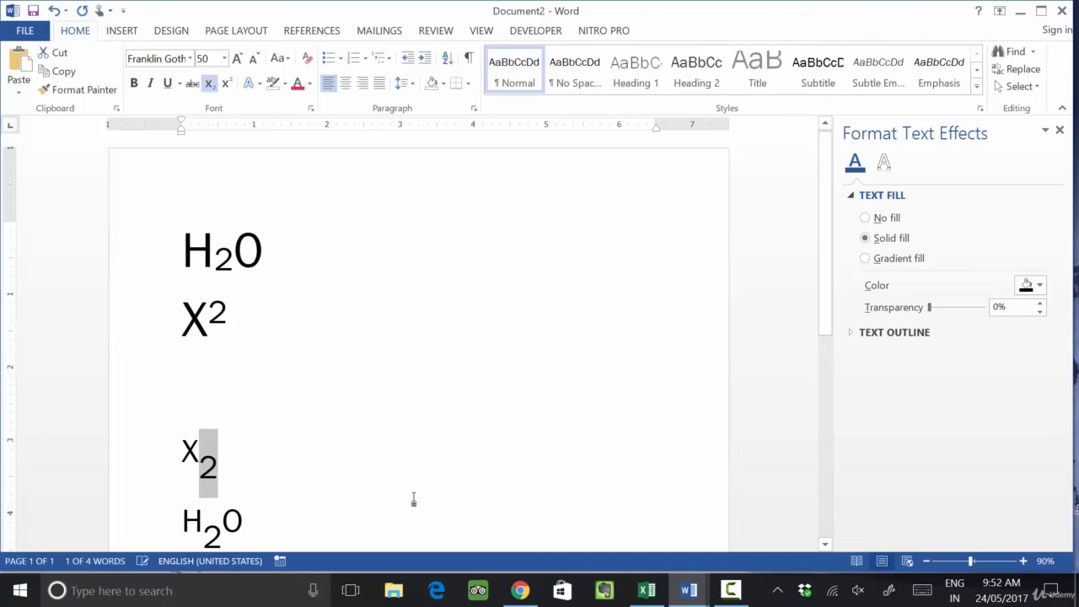
key("ctrl+shift+equal")
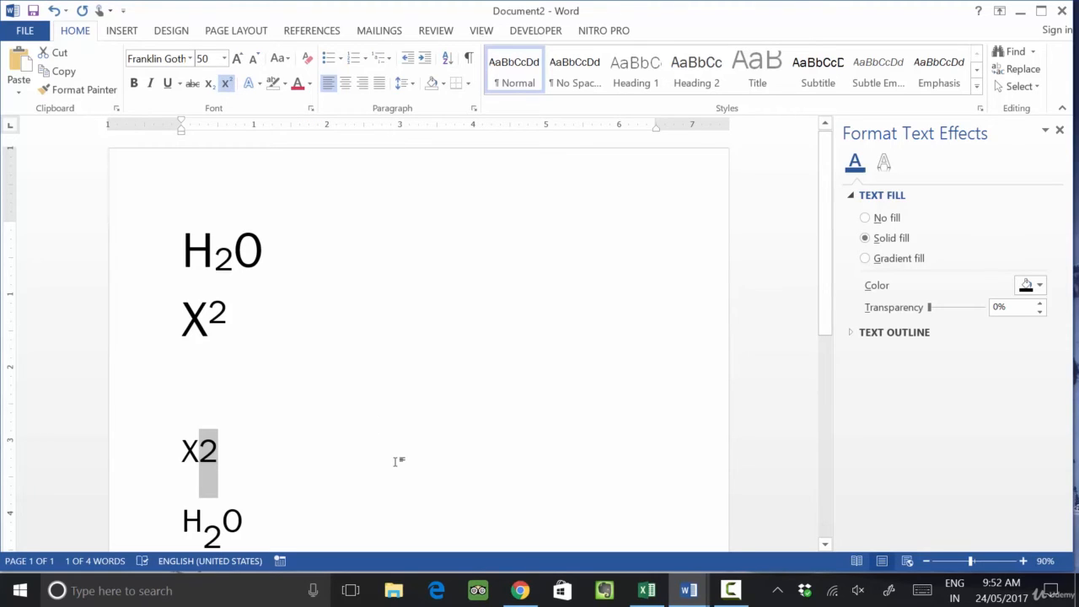
Toggle superscript repeatedly on the 2 of the lower X2 and delete that character.
key("ctrl+shift+=")
key("ctrl+shift+=")
key("ctrl+shift+=")
key("ctrl+shift+=")
key("ctrl+shift+=")
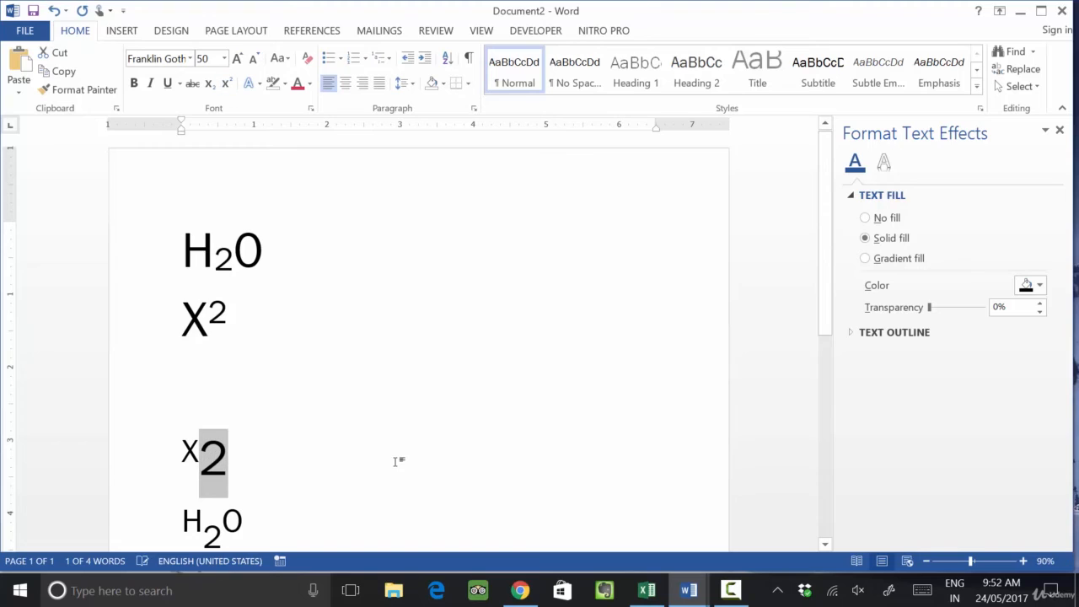
key("ctrl+shift+=")
key("ctrl+shift+=")
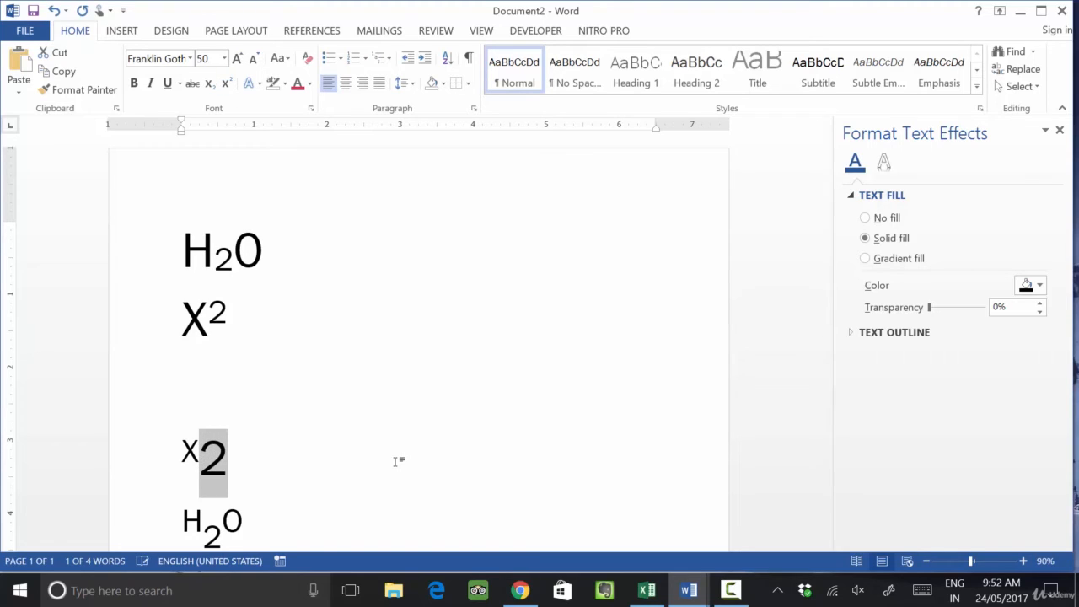
key("Delete")
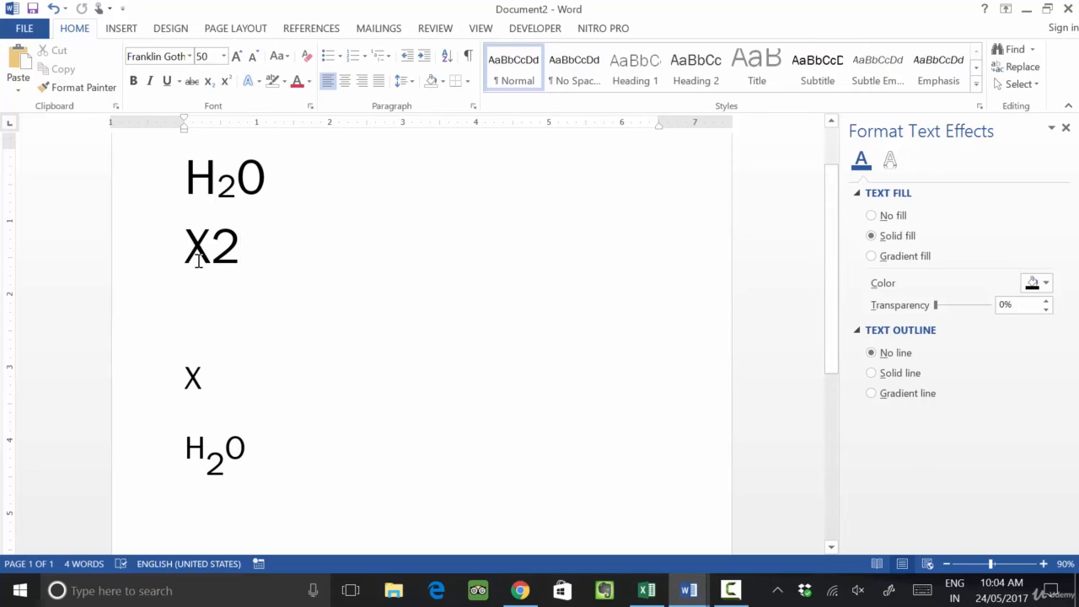
Format the 2 of the large X2 on the second line as superscript.
key("Home")
left_click(242, 253, "shift")
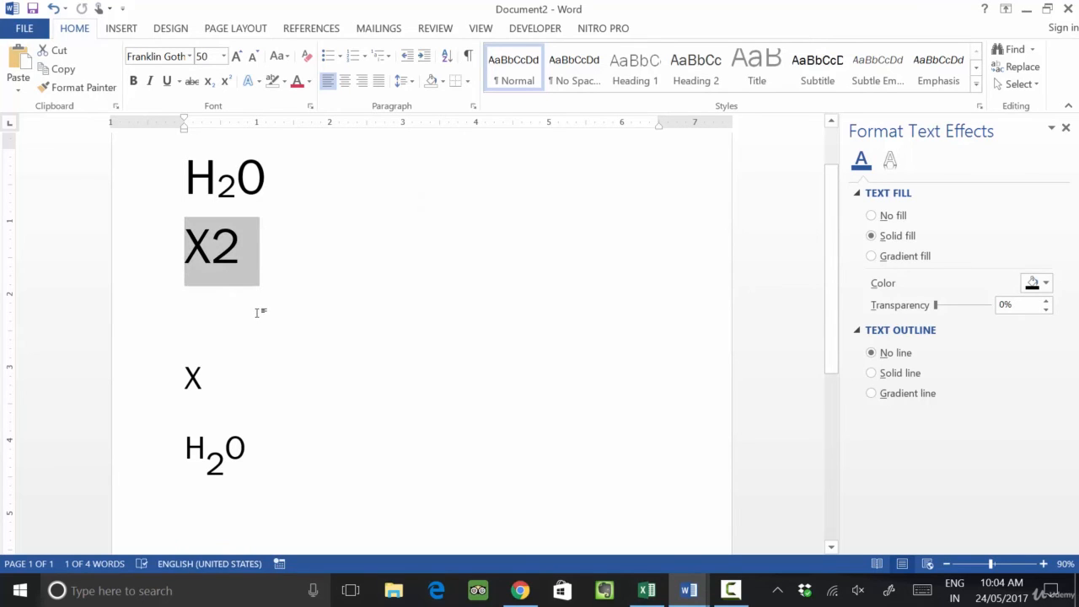
left_click(258, 311)
left_click_drag(181, 244, 241, 244)
left_click(238, 248)
left_click(218, 244)
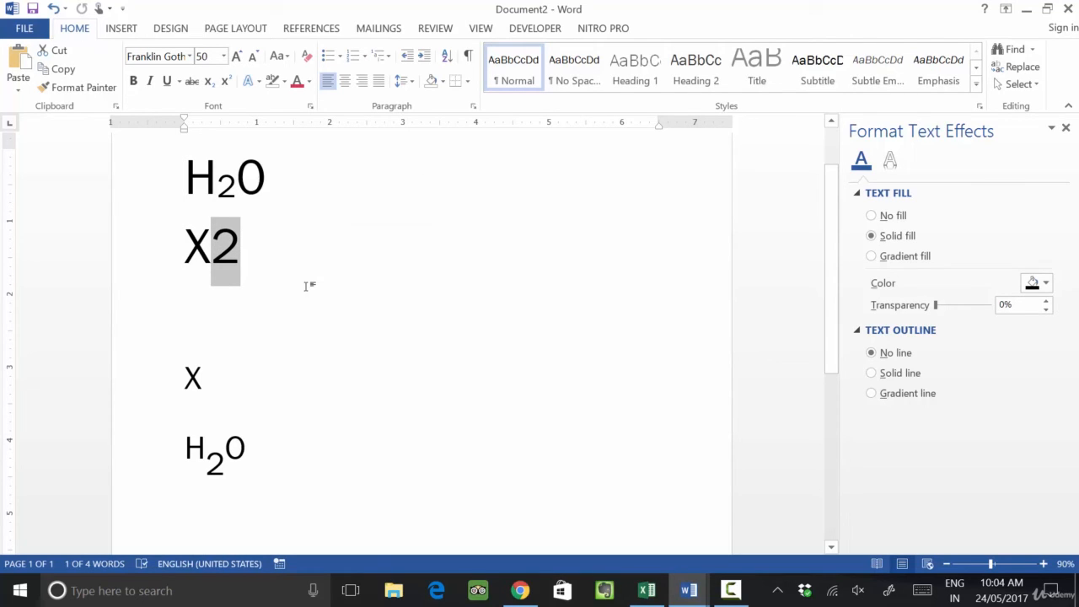
key("ctrl+shift+equal")
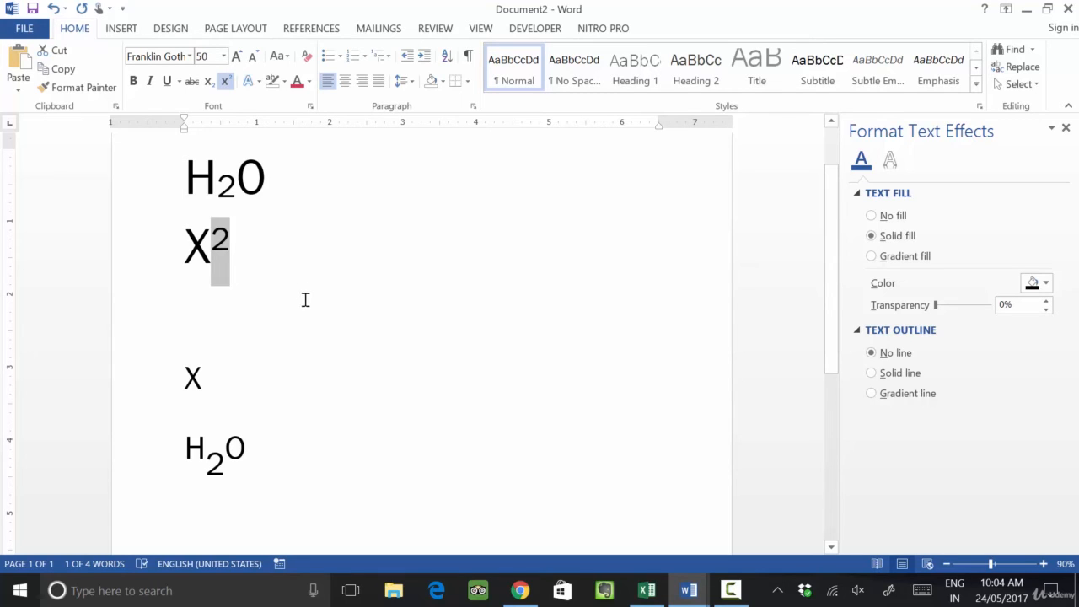
Add blank lines below the large X2 and enter the note "Super Script: Ctrl+Shft+=".
left_click(300, 306)
key("Return")
key("Return")
key("Return")
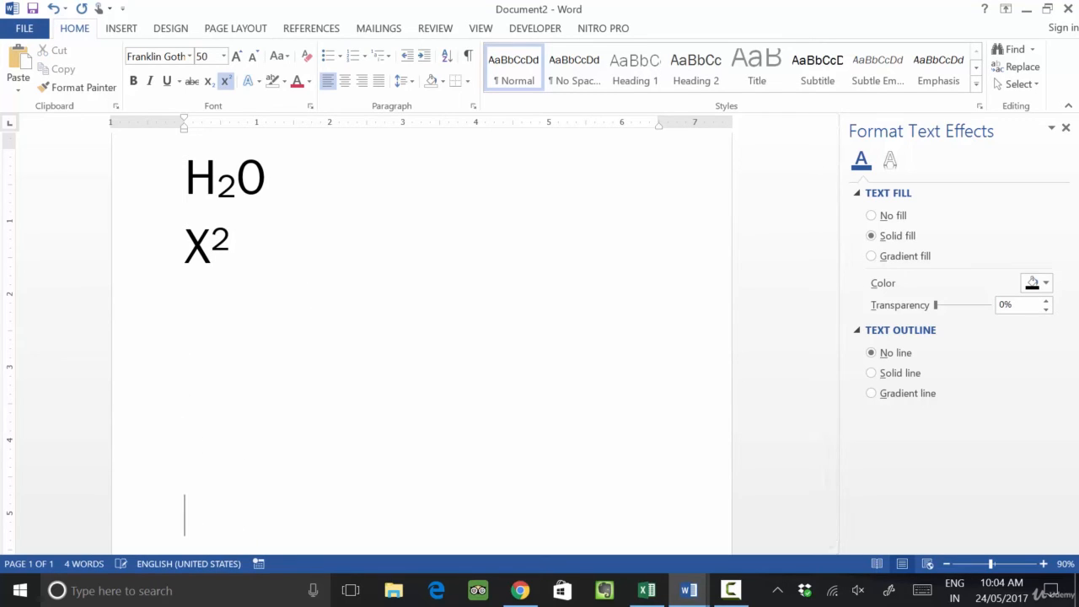
type("Super Scrip")
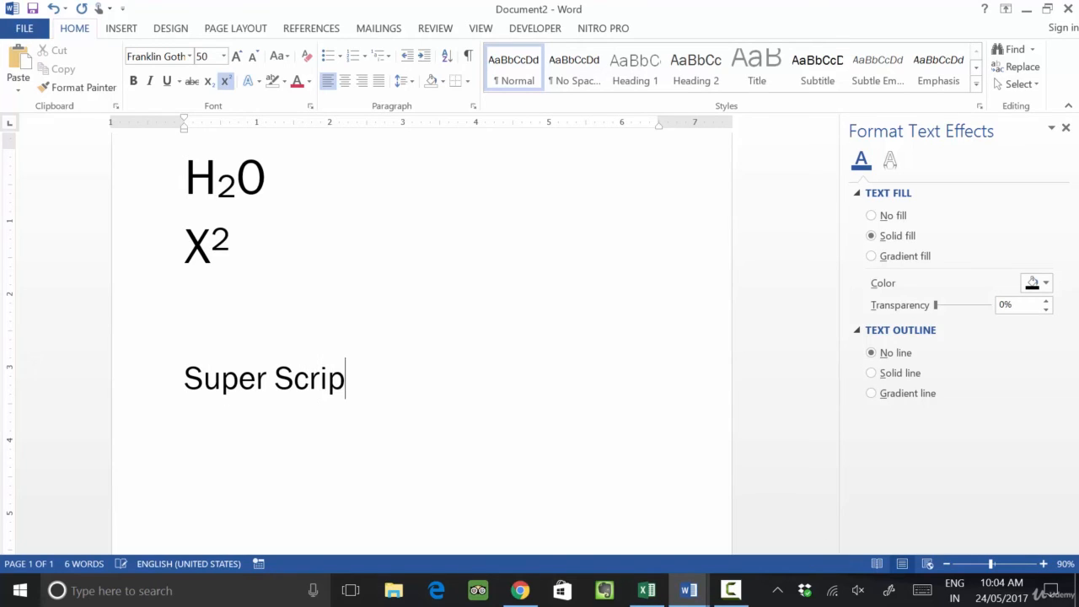
type("t: Ctrl+Sh")
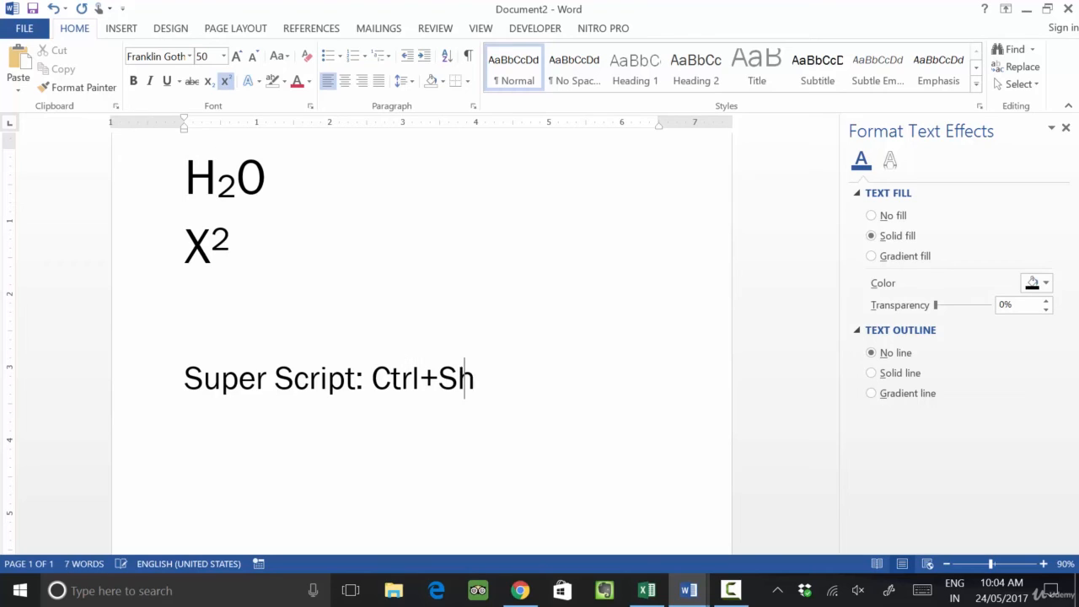
type("ft+=")
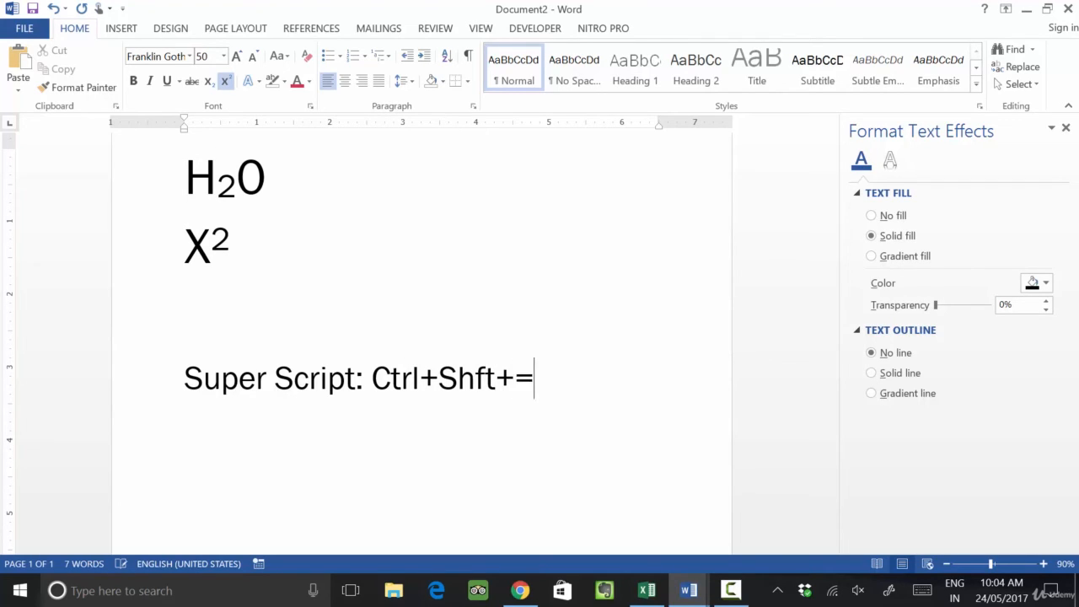
Enter the note "Sub Script: Ctrl+=" on the line below the superscript note and add a line break.
key("Return")
type("Sub ")
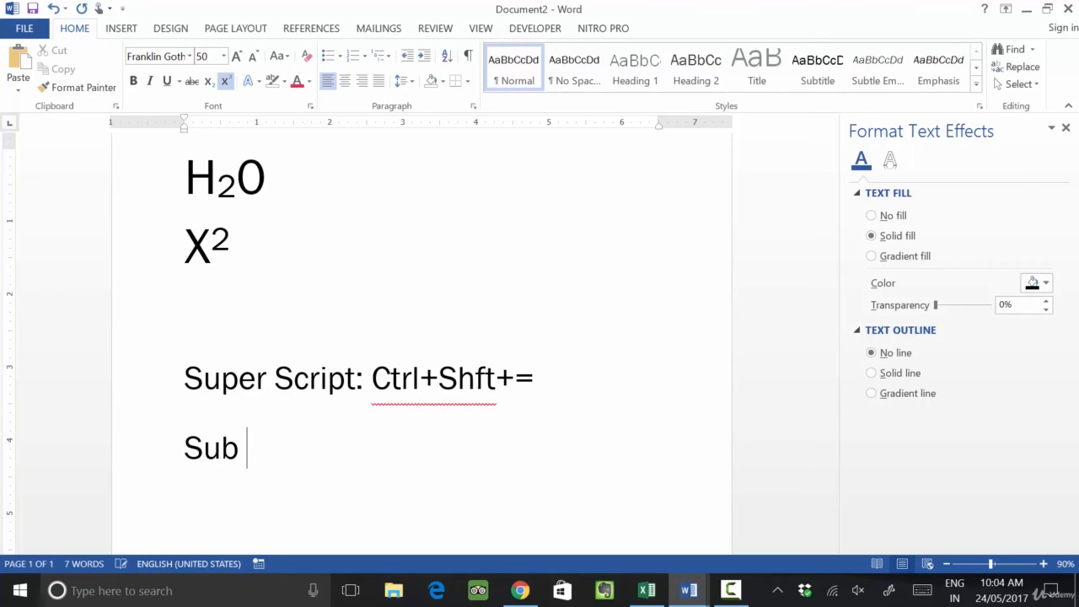
type("Script: Cr")
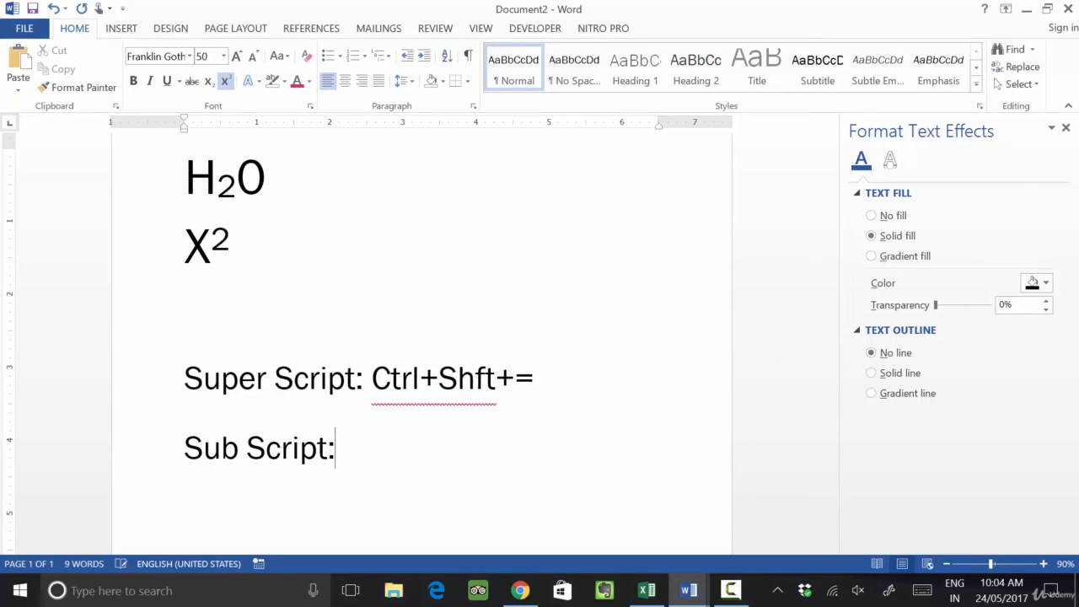
type("trl+=")
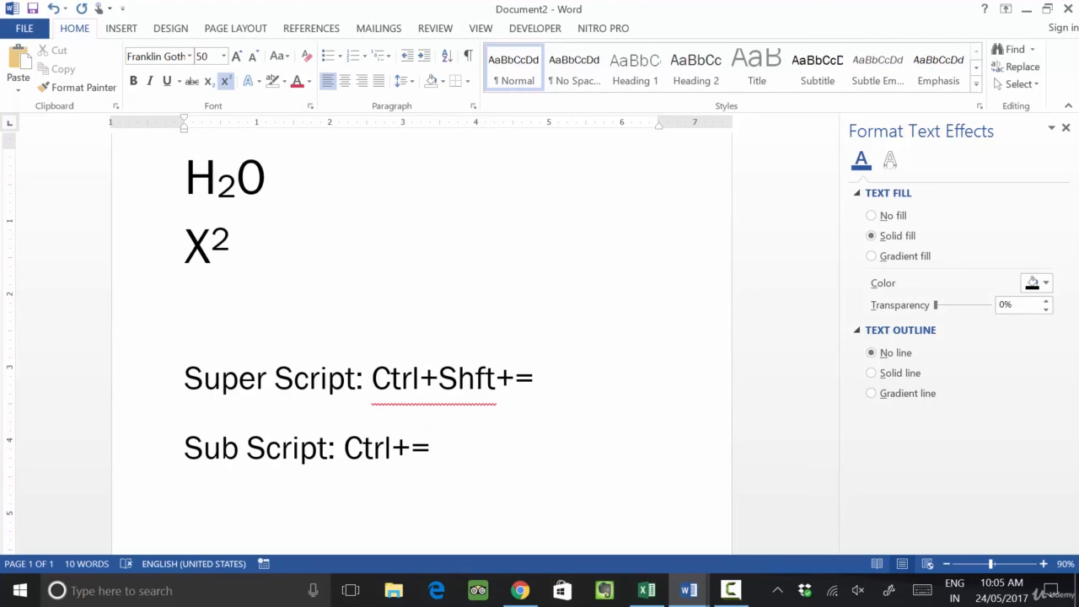
key("Return")
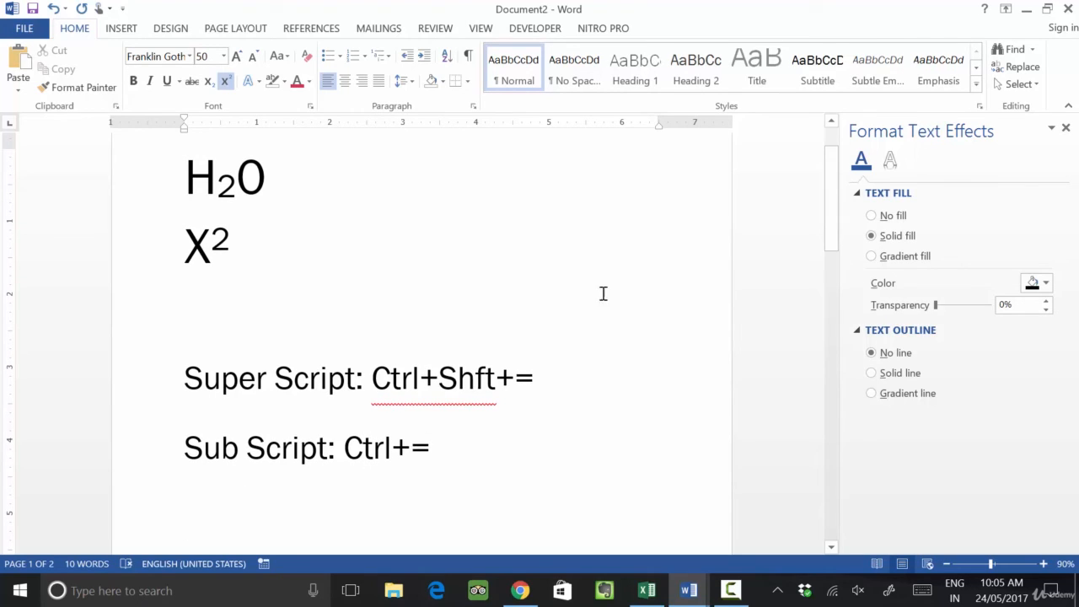
Insert a line reading "Example: X2" between the superscript and subscript notes.
left_click(645, 389)
key("Return")
type("Example: ")
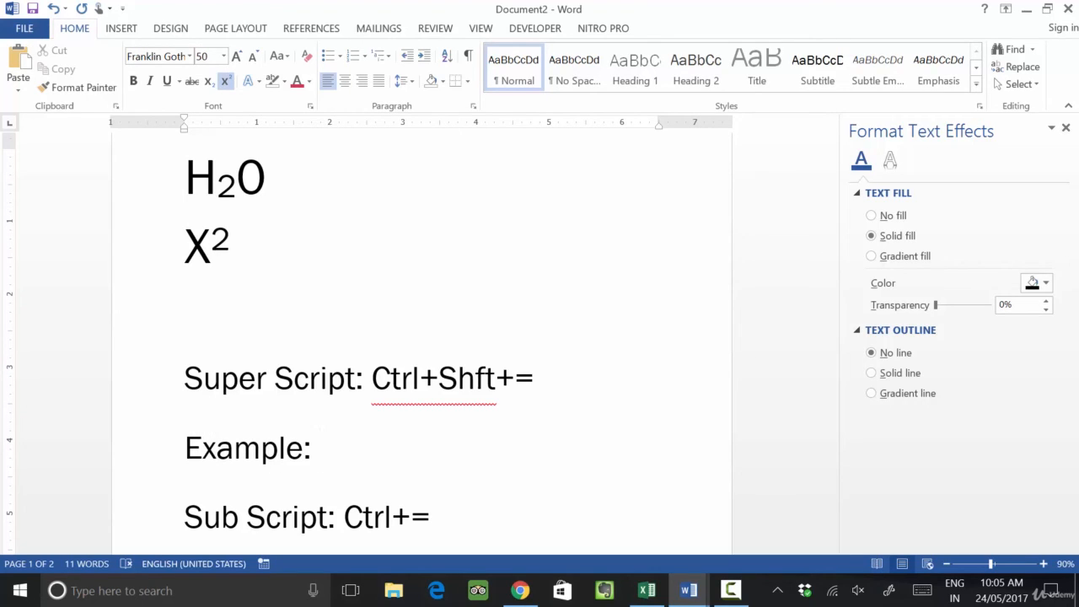
type("X2")
Add a line reading "Example: H2O" below the "Sub Script: Ctrl+=" note.
scroll(363, 506, "down", 1)
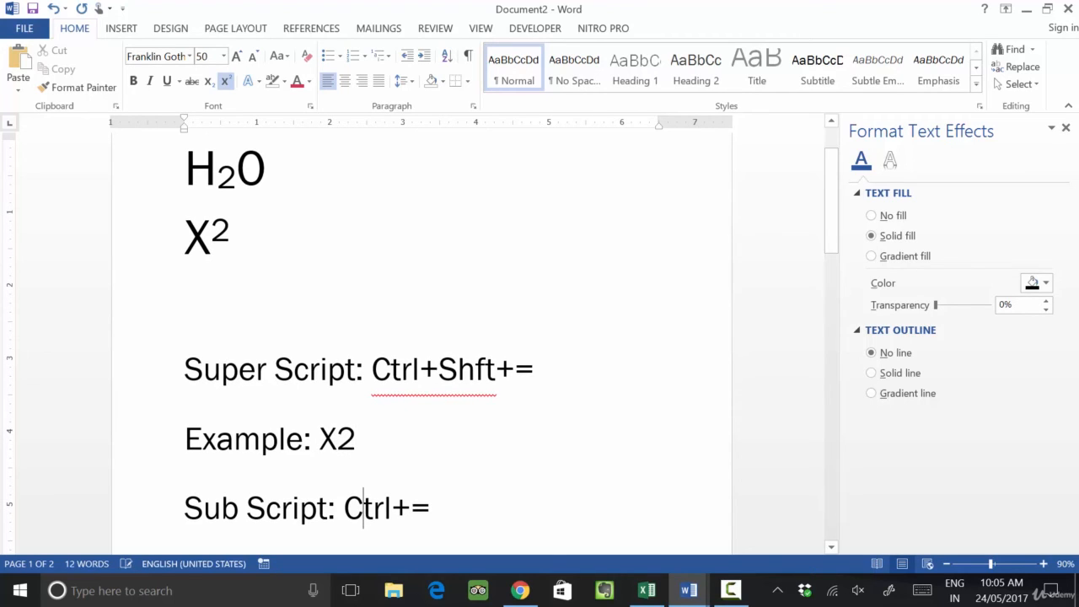
left_click(585, 503)
key("Return")
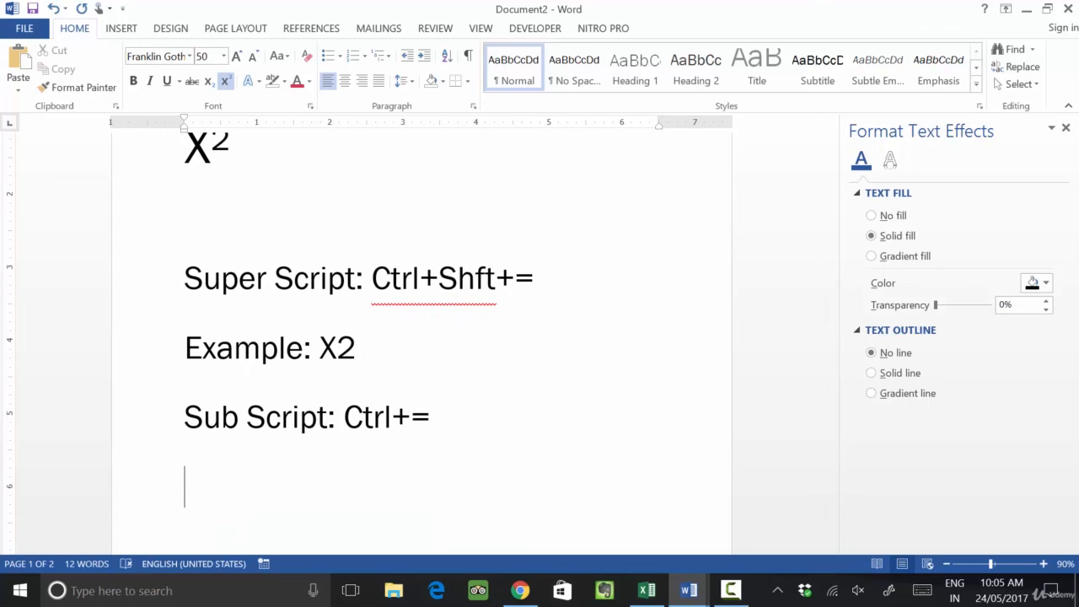
type("Example: H2")
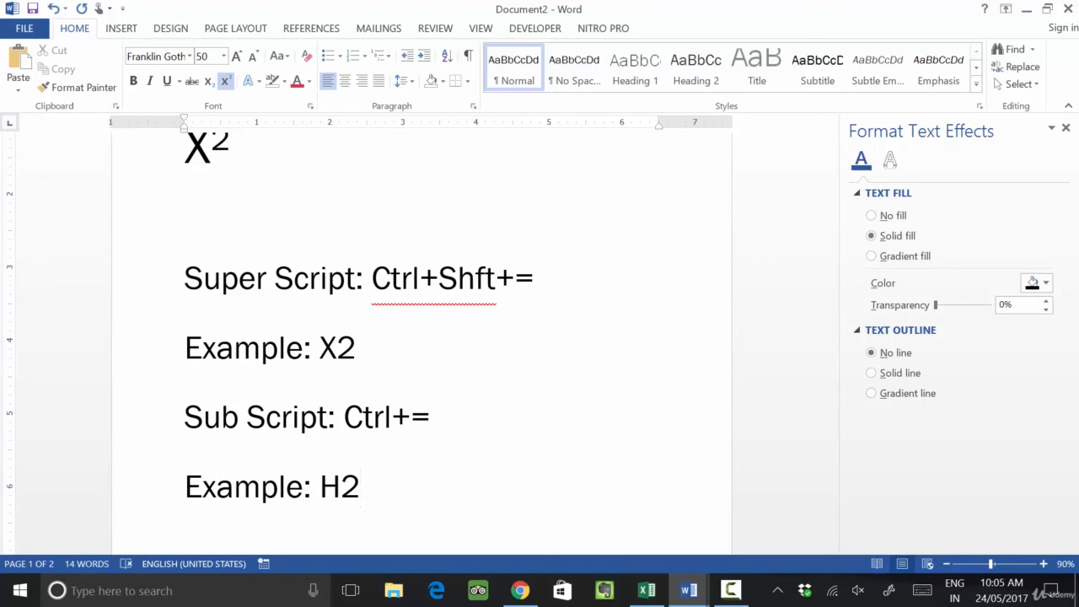
type("O")
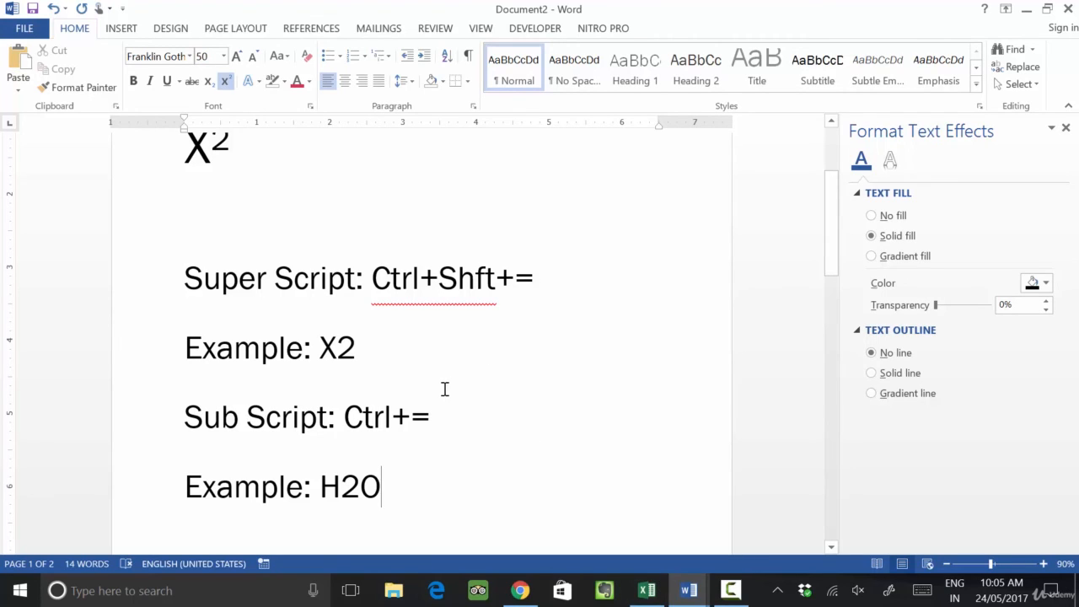
Clear the whole document and enter the sentence "This Chapter is not included in the Session".
left_click(264, 225)
key("ctrl+a")
key("Delete")
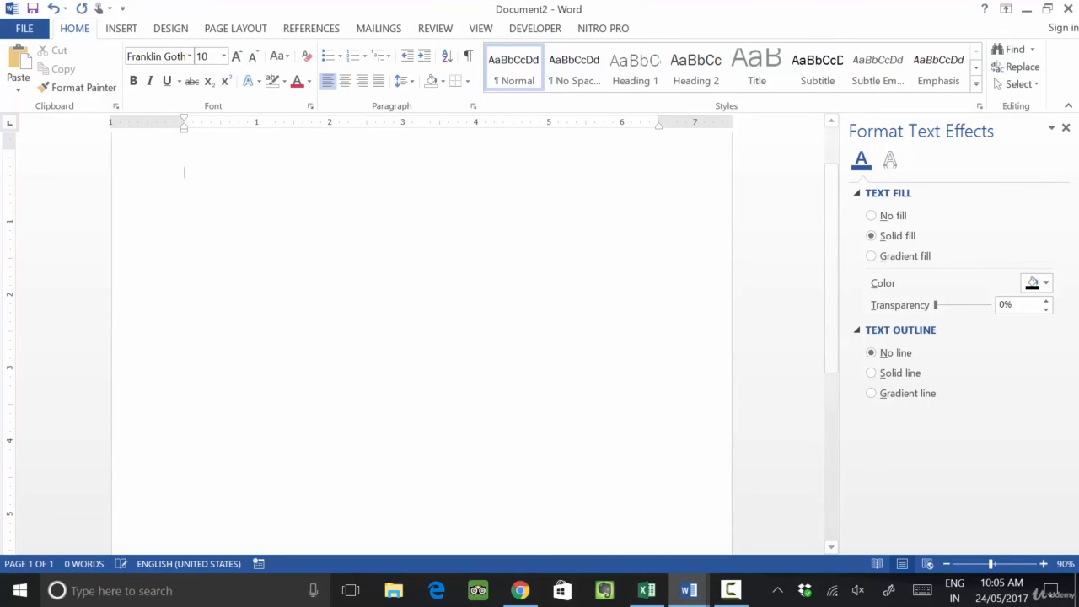
type("his Cha")
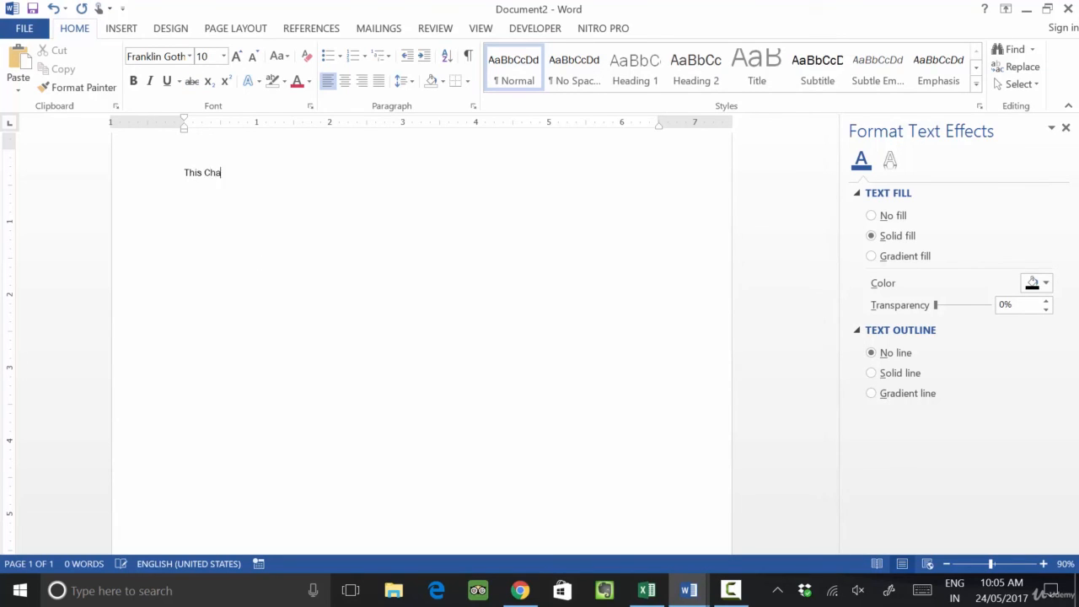
type("pter is not included in ")
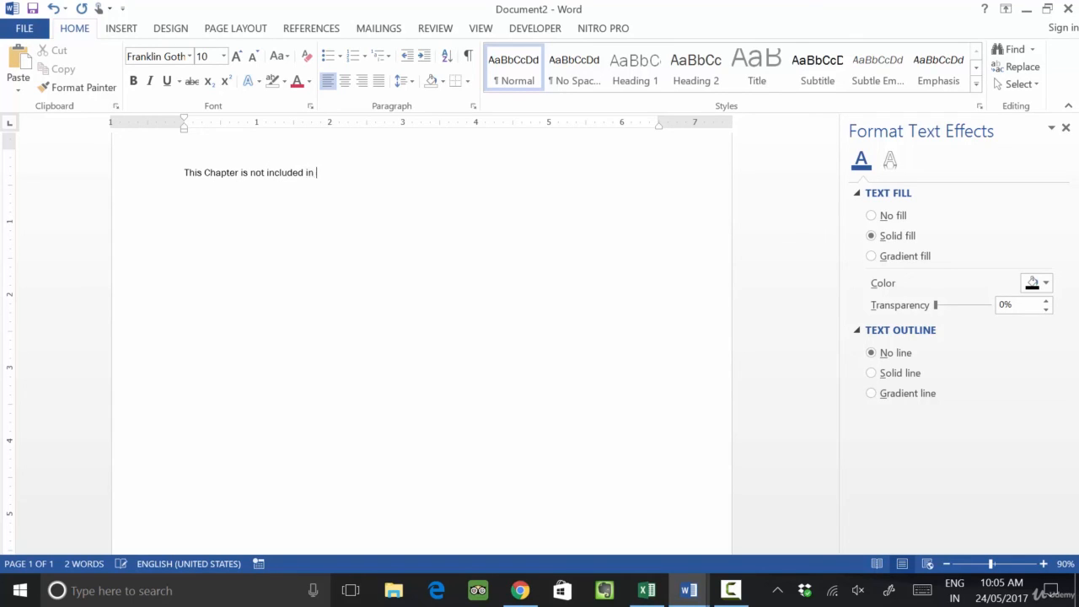
type("the Session")
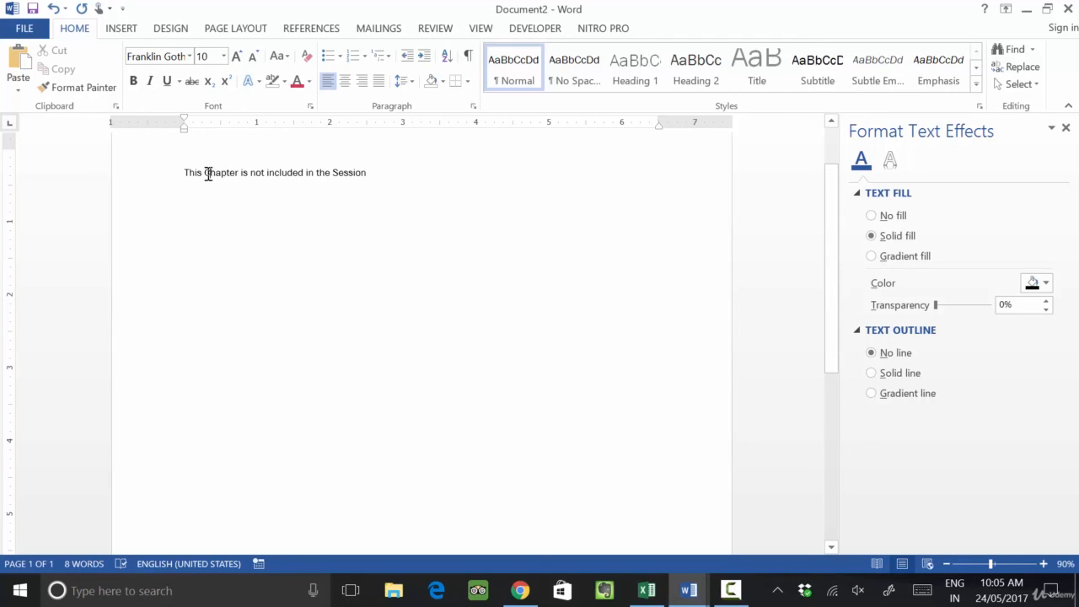
Apply strikethrough to the words "Chapter is not included" in the sentence.
left_click_drag(209, 172, 286, 180)
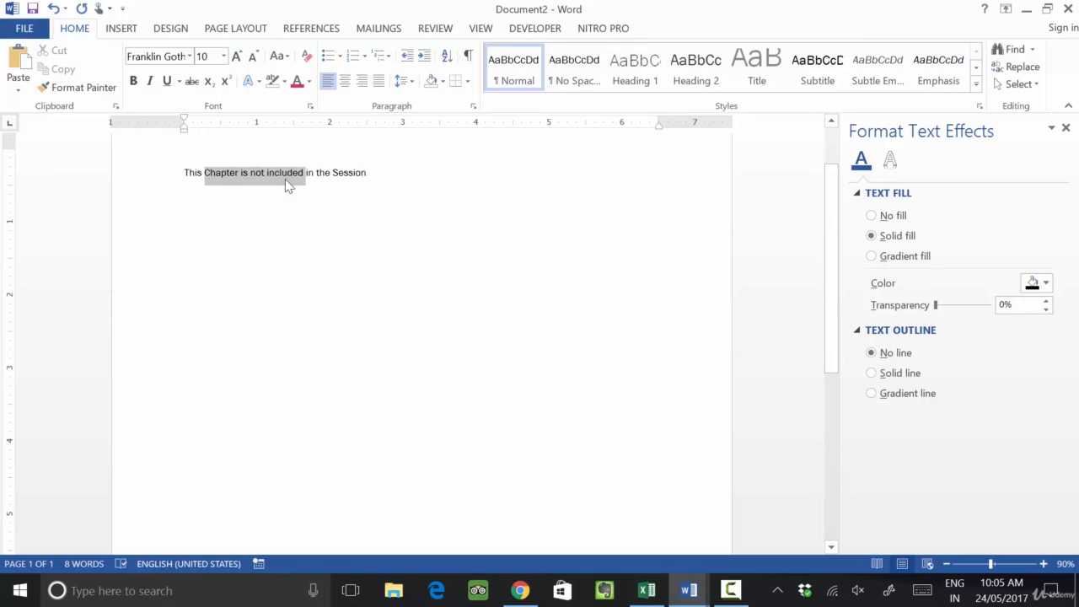
left_click(246, 210)
left_click_drag(206, 173, 294, 179)
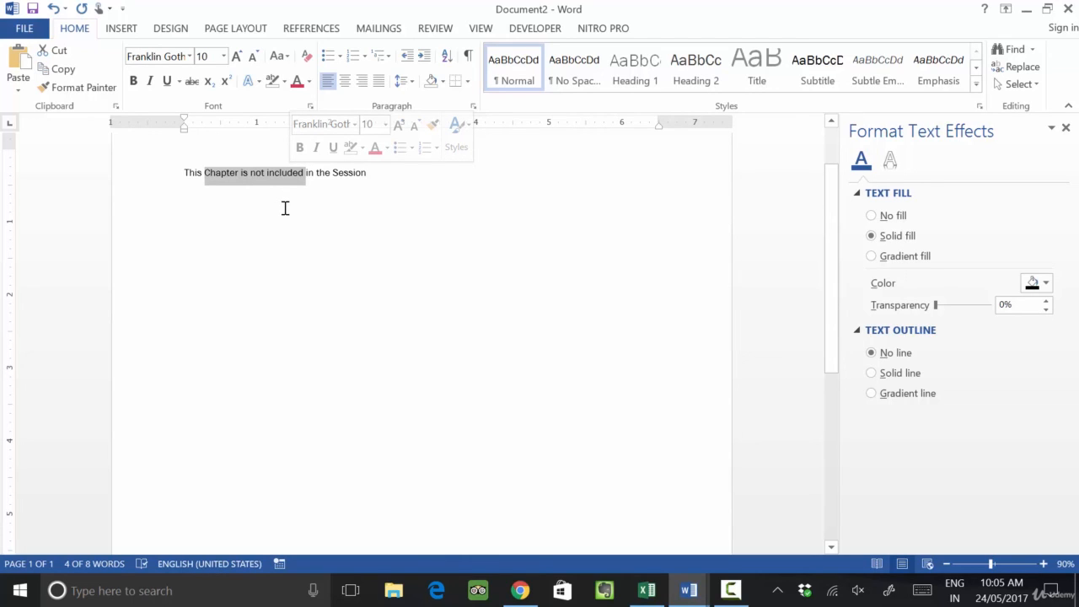
left_click(191, 84)
left_click(244, 229)
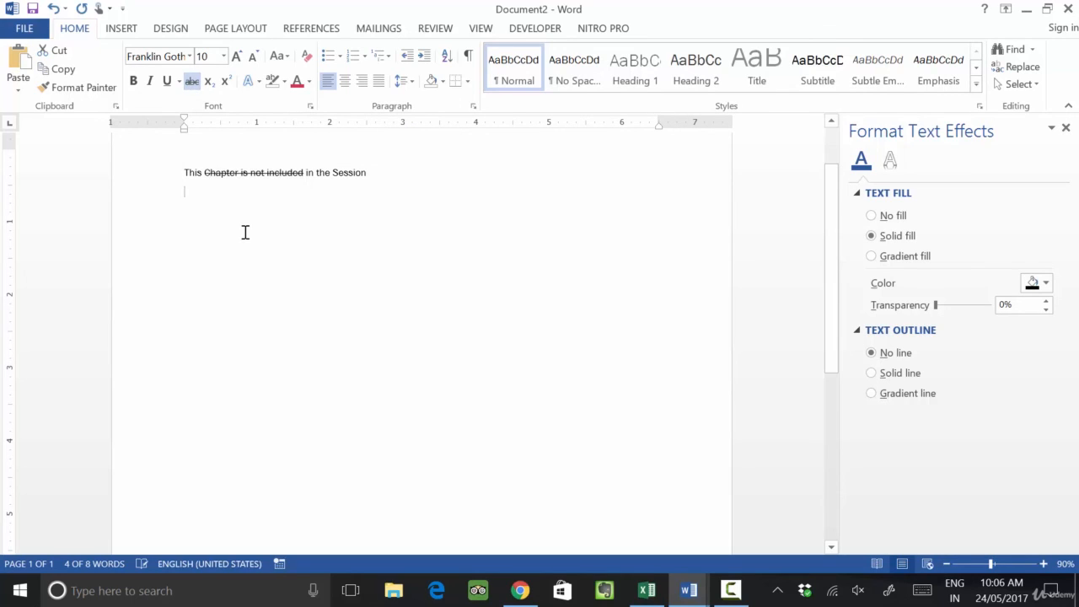
Select the struck-through words "Chapter is not included" again.
left_click_drag(205, 175, 299, 181)
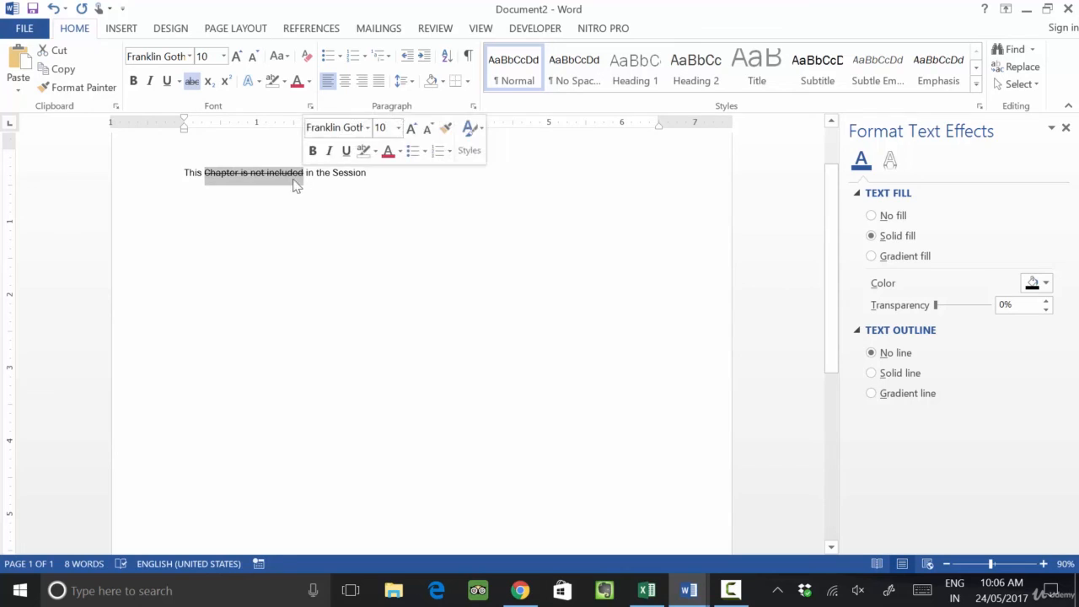
left_click(222, 178)
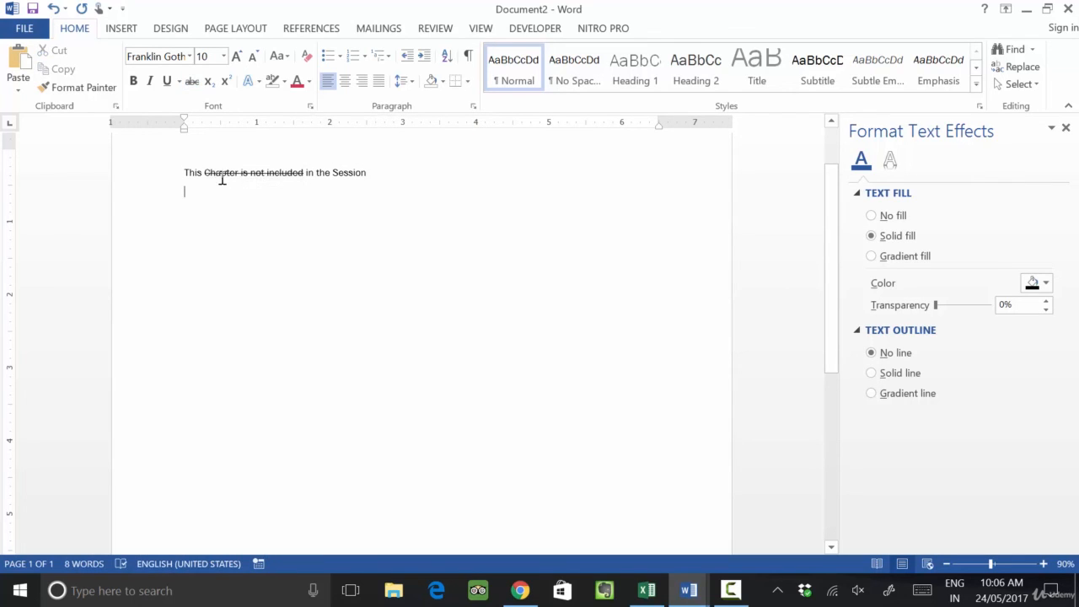
left_click_drag(208, 174, 302, 172)
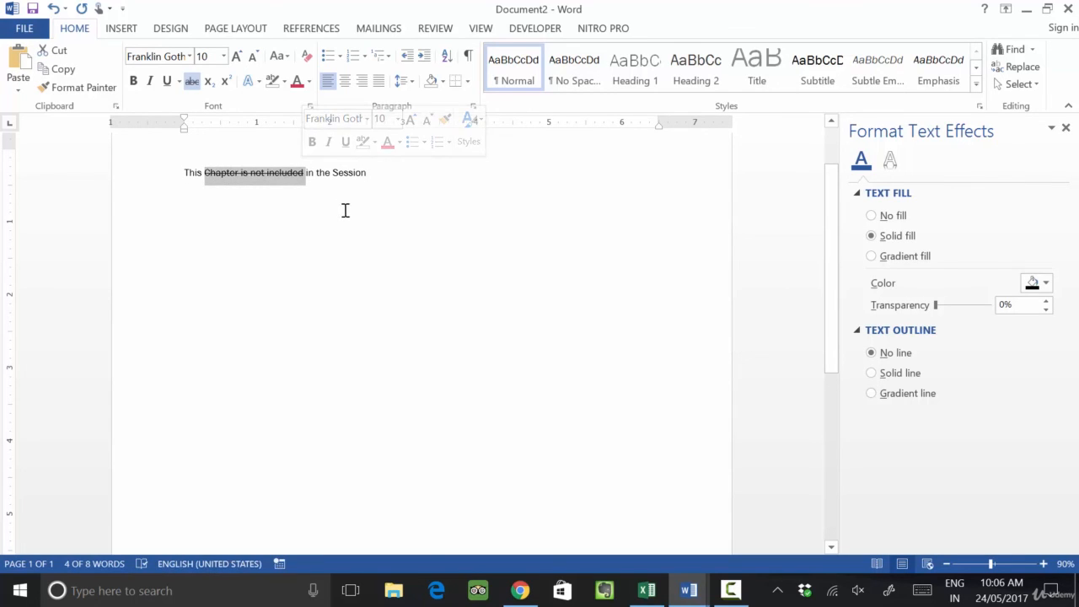